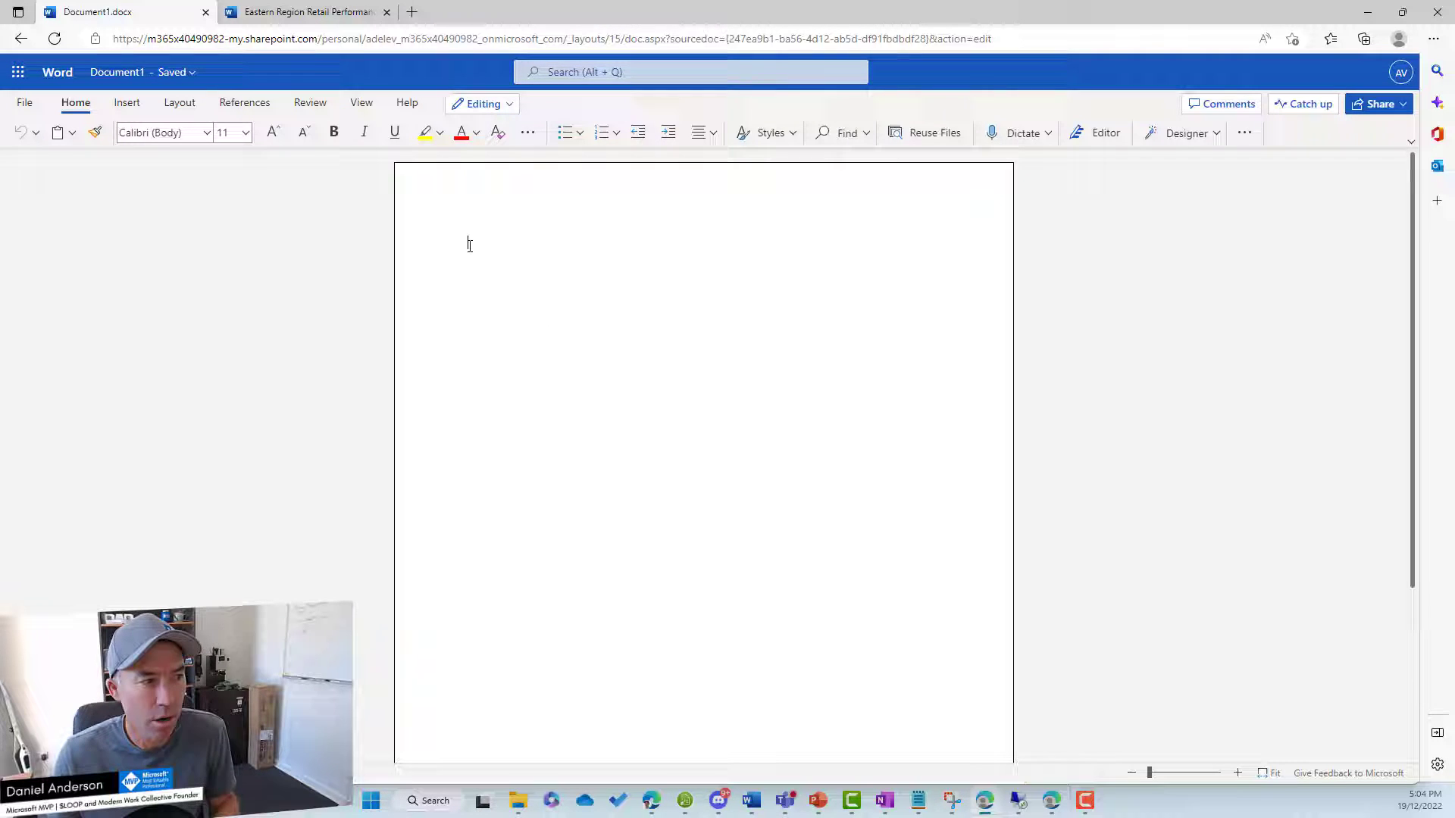
# Insert a Loop Task list component into Document1 from the Insert tab's Loop Components.
pyautogui.click(127, 103)
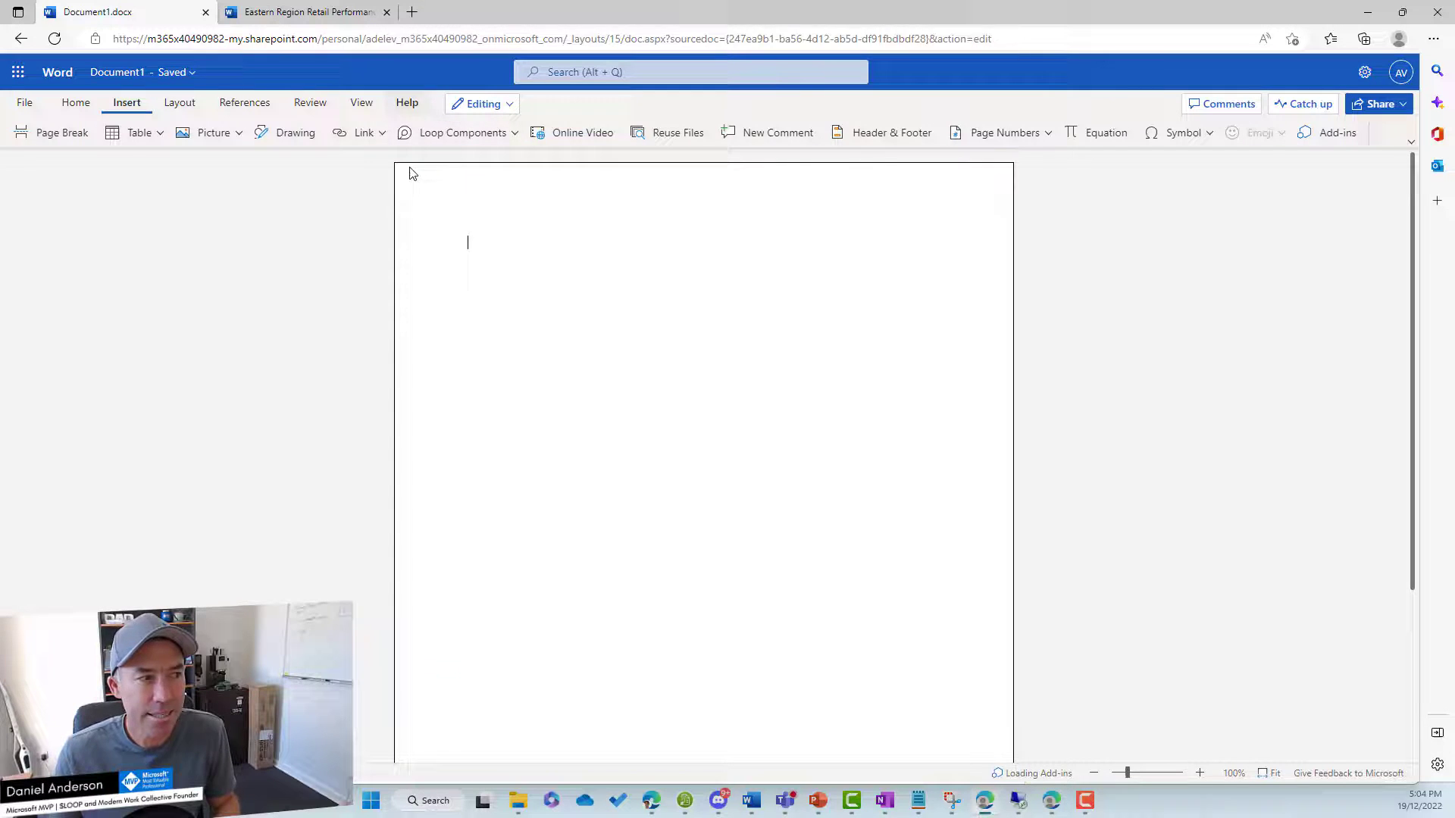
pyautogui.hotkey('alt', '`')
pyautogui.click(460, 140)
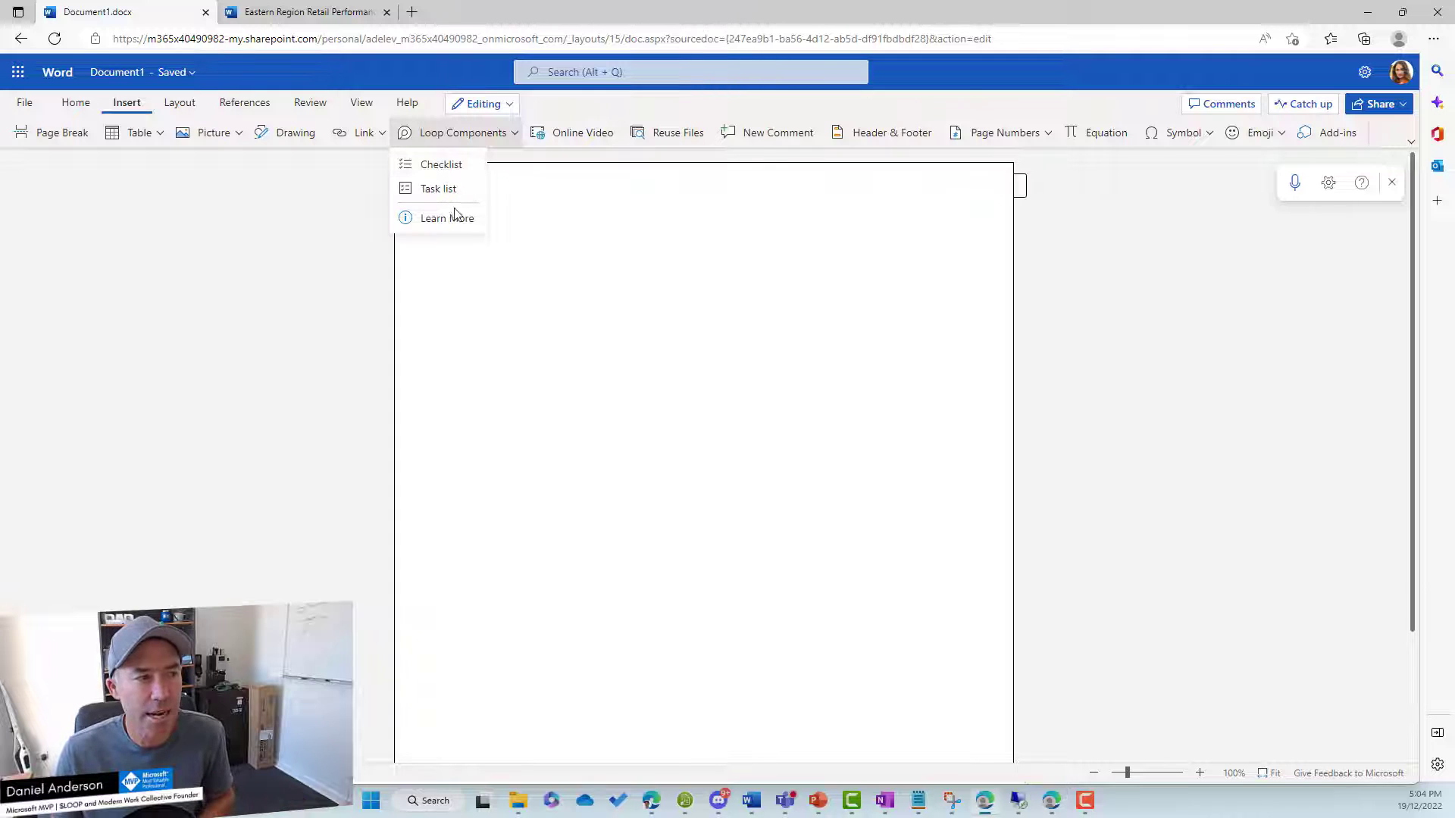
pyautogui.click(439, 189)
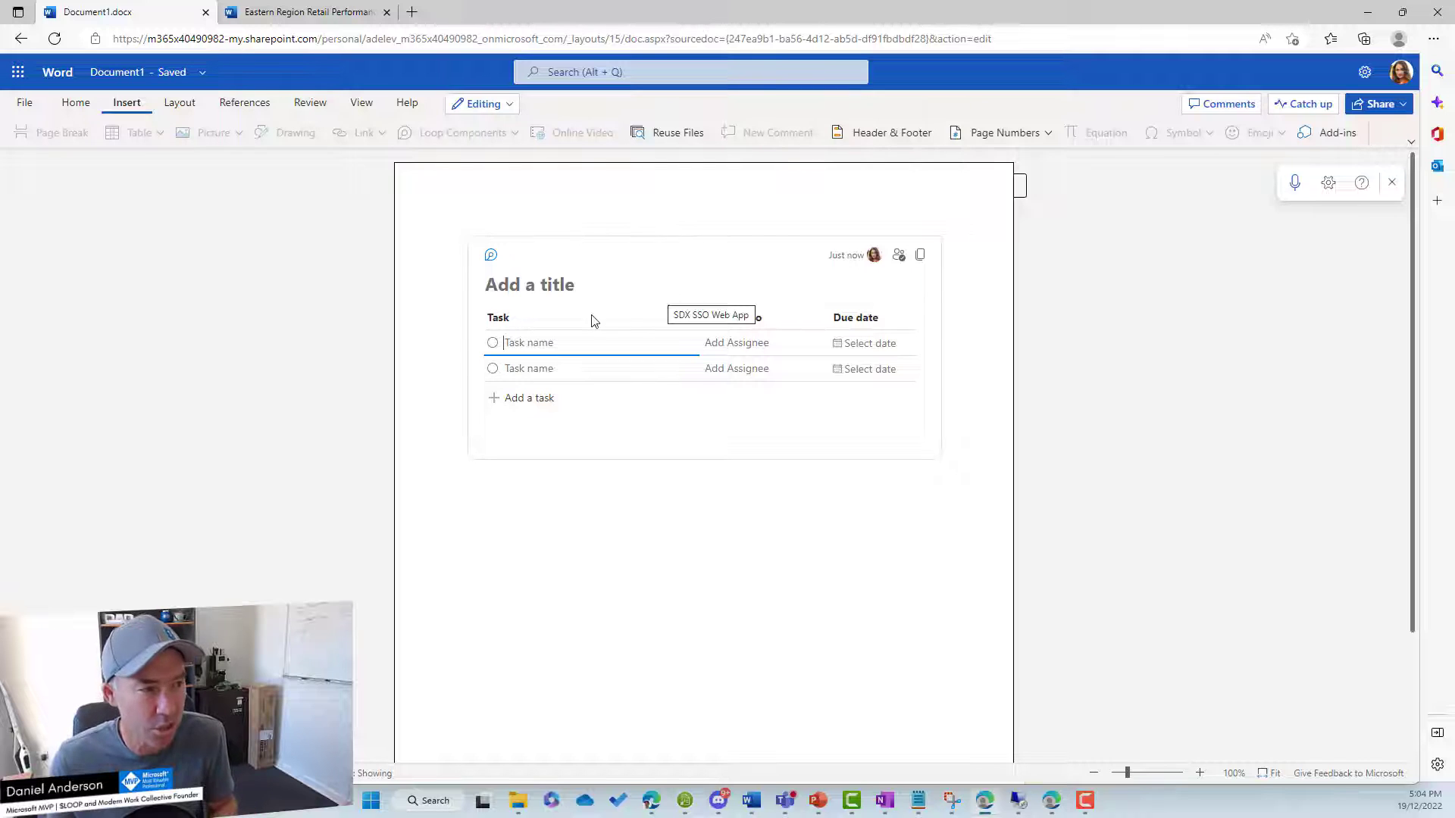
# Title the Loop list 'Blog post tasks' and name its first task Create Title.
pyautogui.click(544, 284)
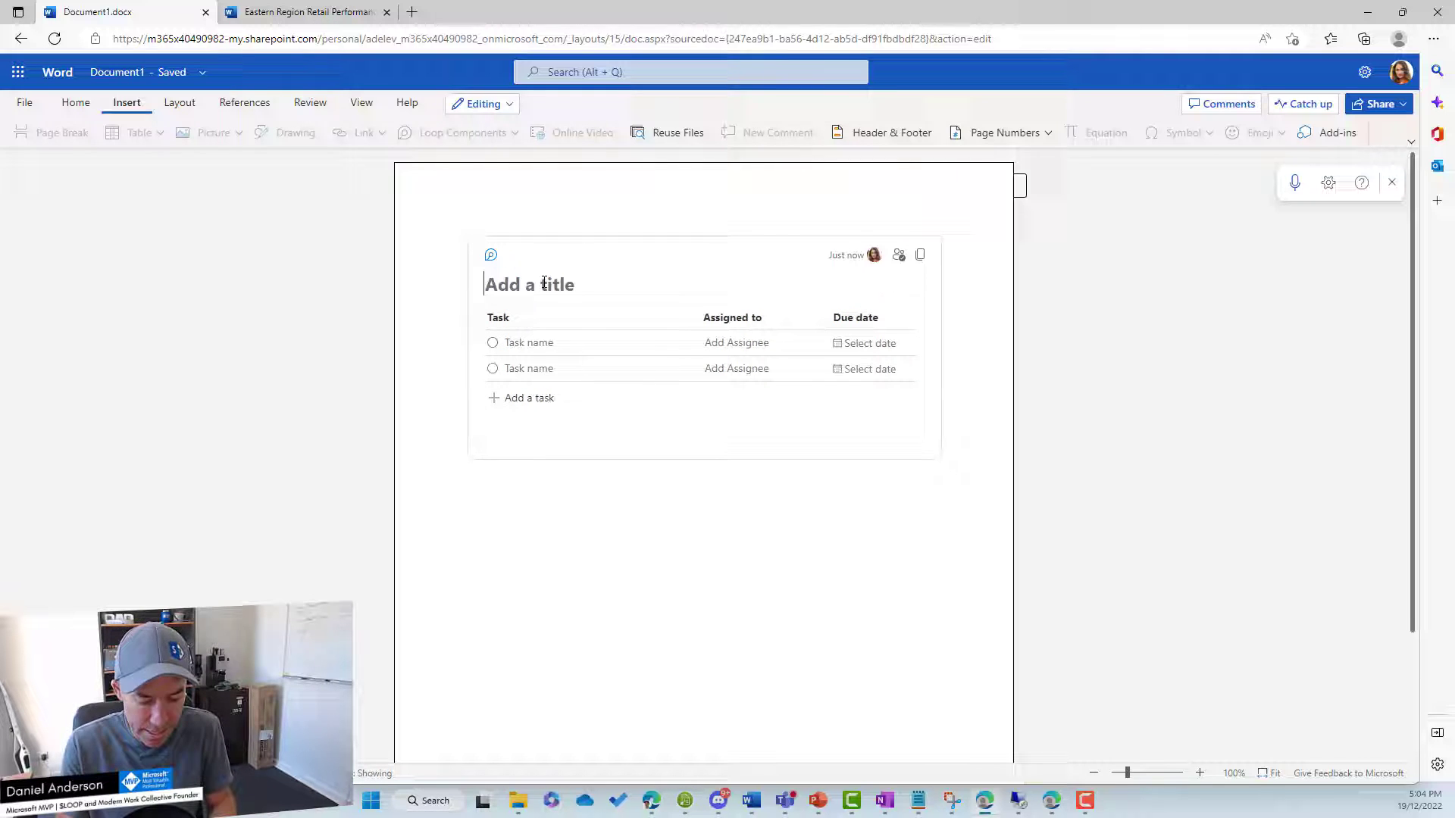
pyautogui.write('Blog')
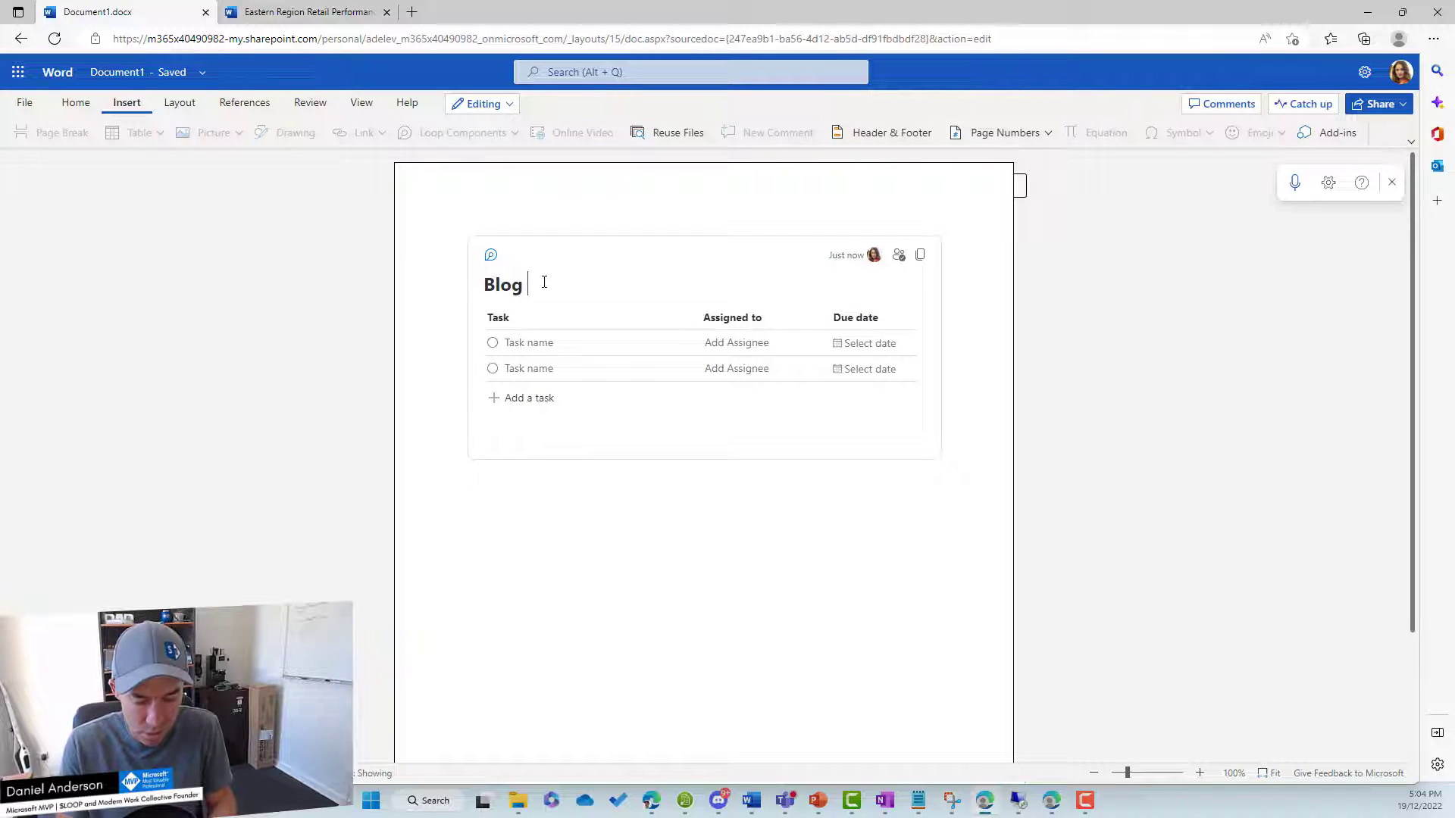
pyautogui.write(' post tasks')
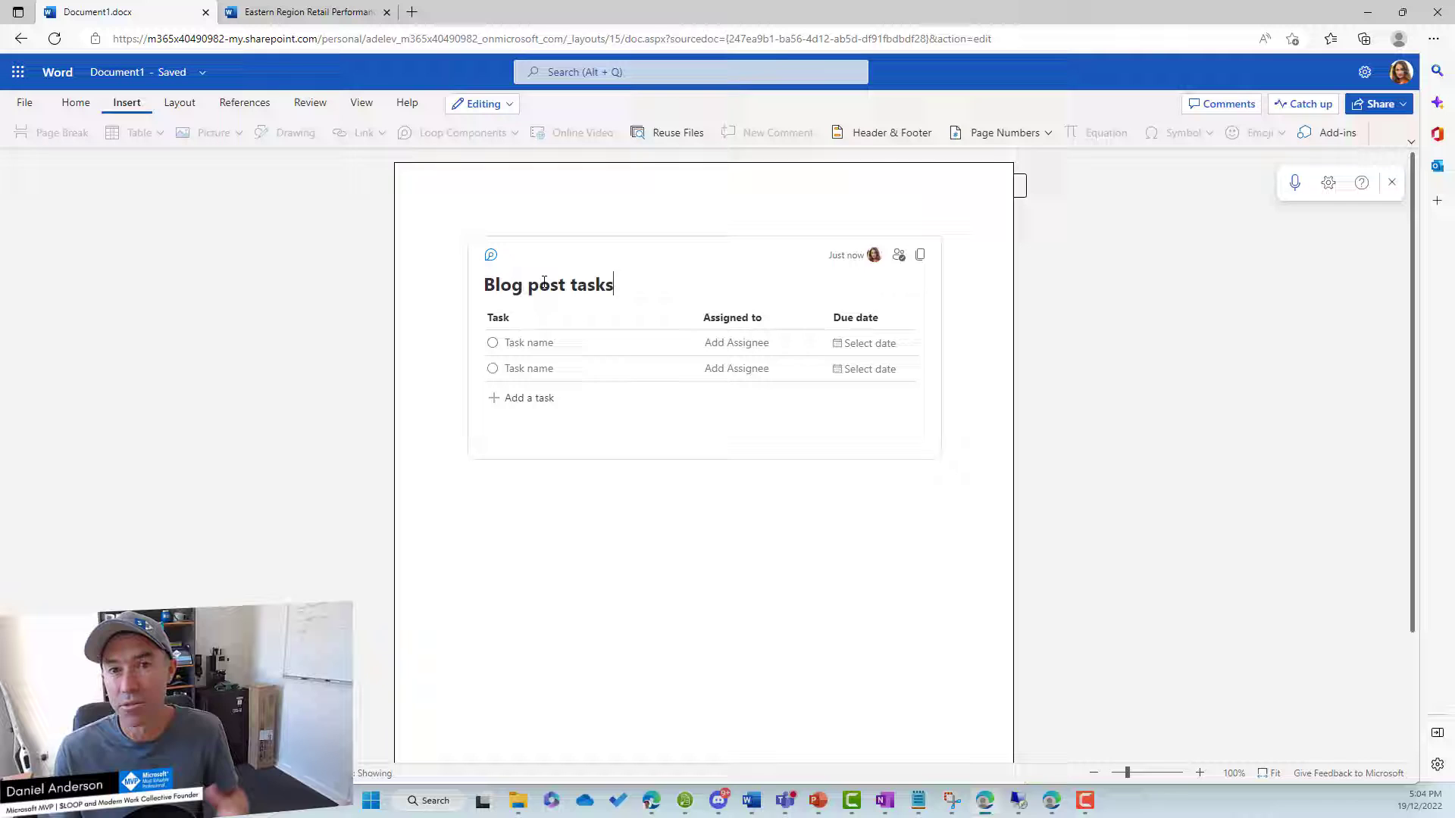
pyautogui.click(546, 342)
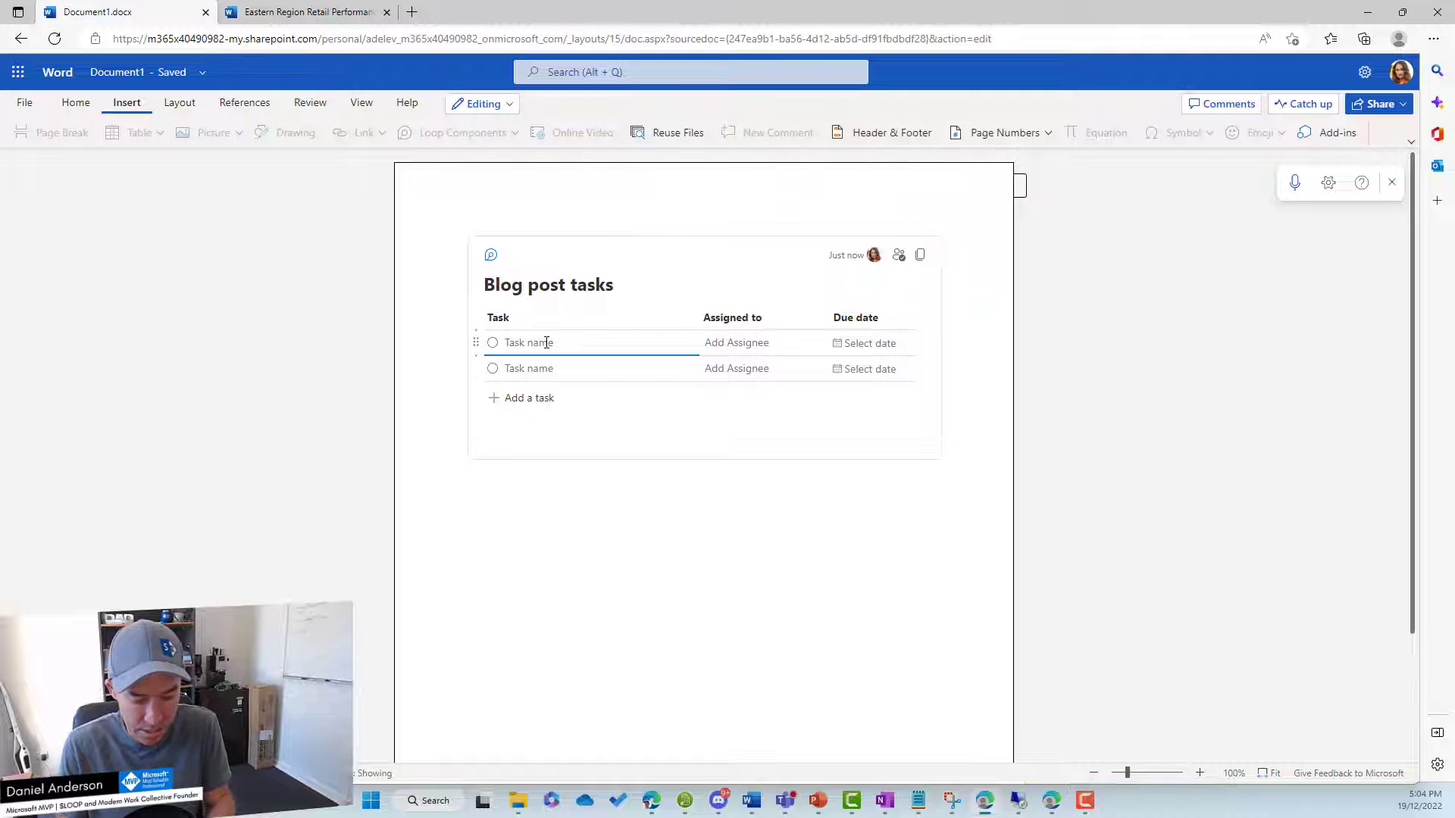
pyautogui.write('T')
pyautogui.write('reate ')
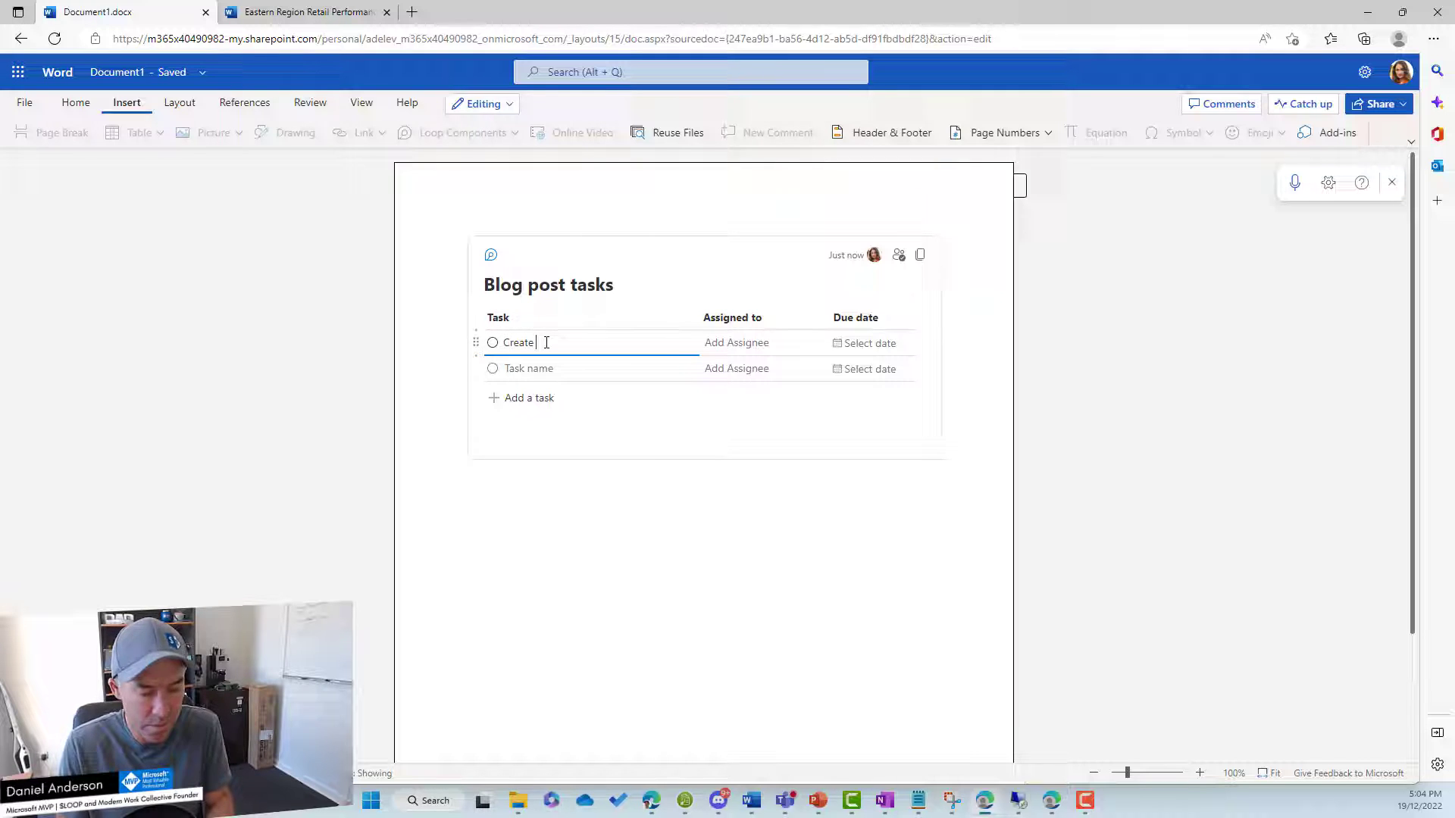
pyautogui.write('Te')
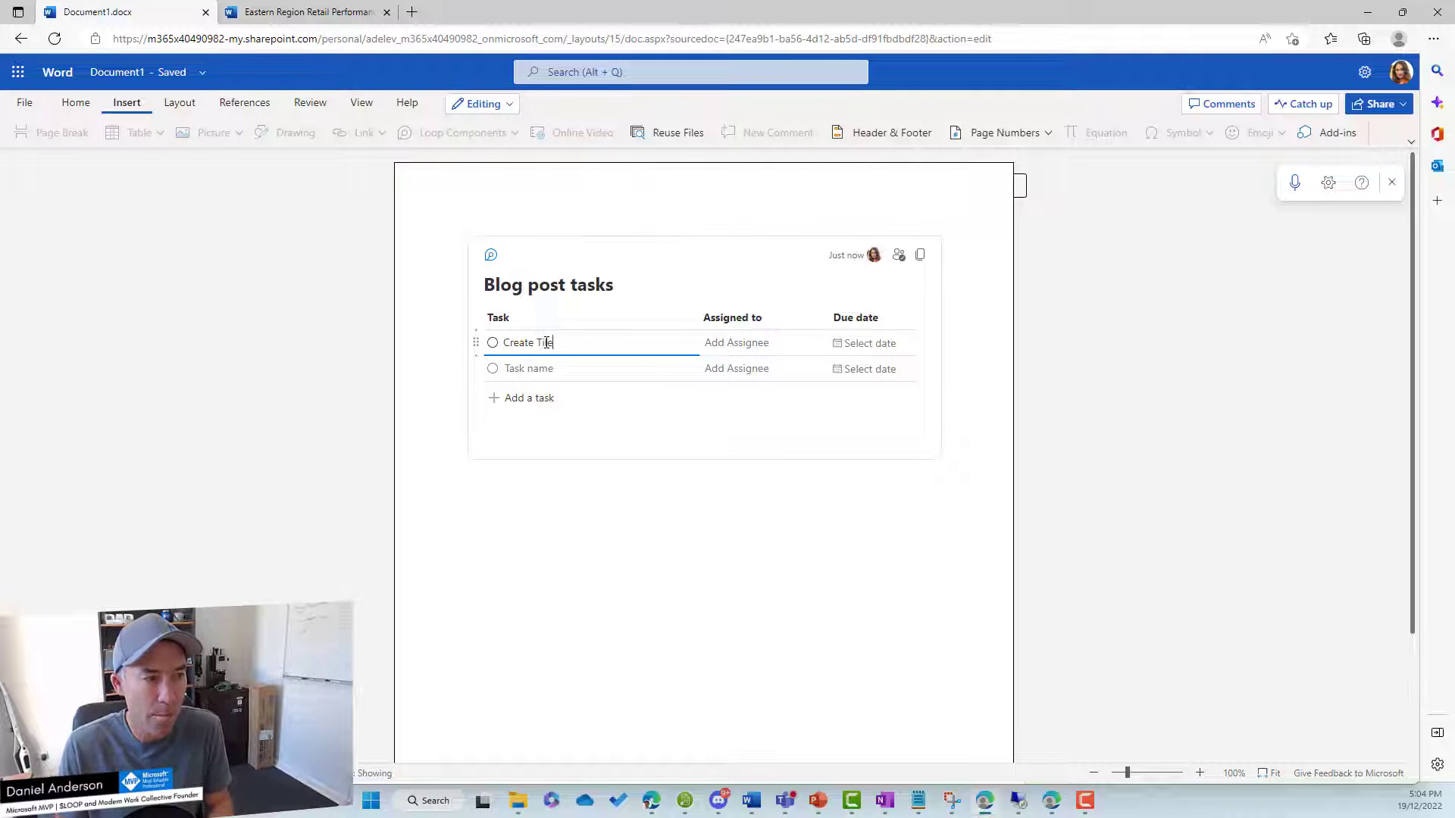
pyautogui.write('t')
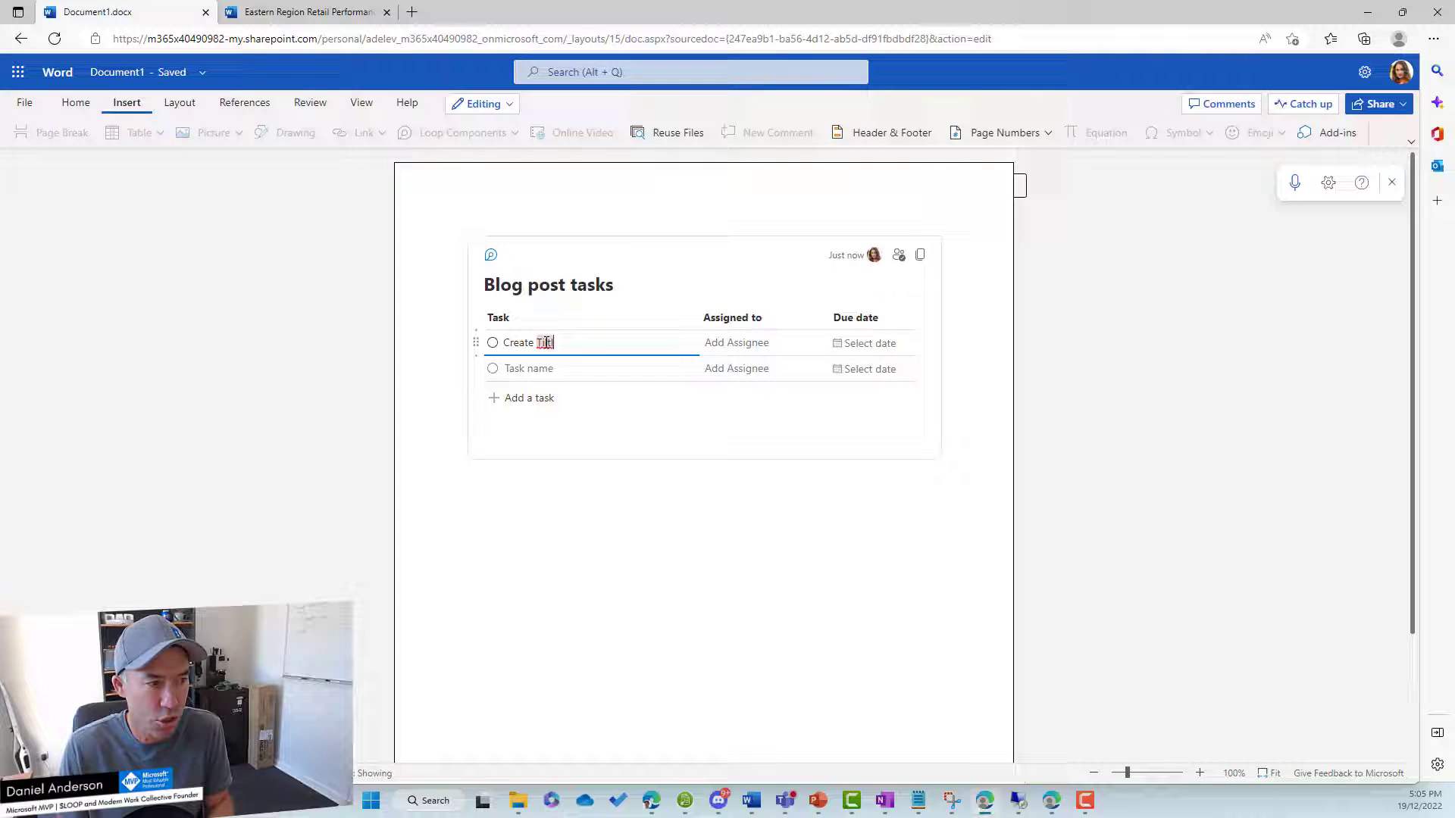
pyautogui.write('le')
pyautogui.press('Tab')
pyautogui.write('nes')
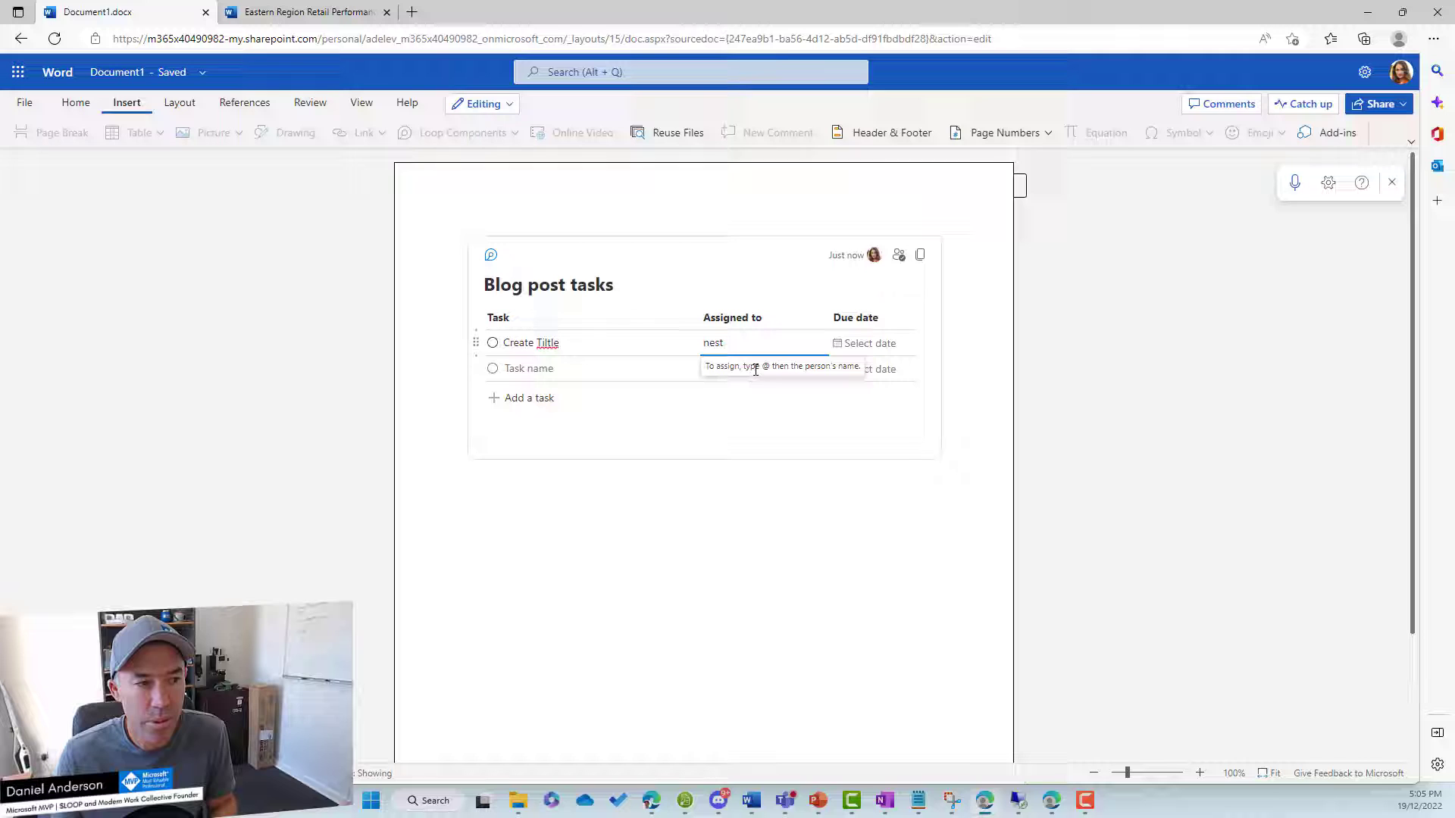
pyautogui.press('BackSpace')
pyautogui.press('BackSpace')
pyautogui.press('BackSpace')
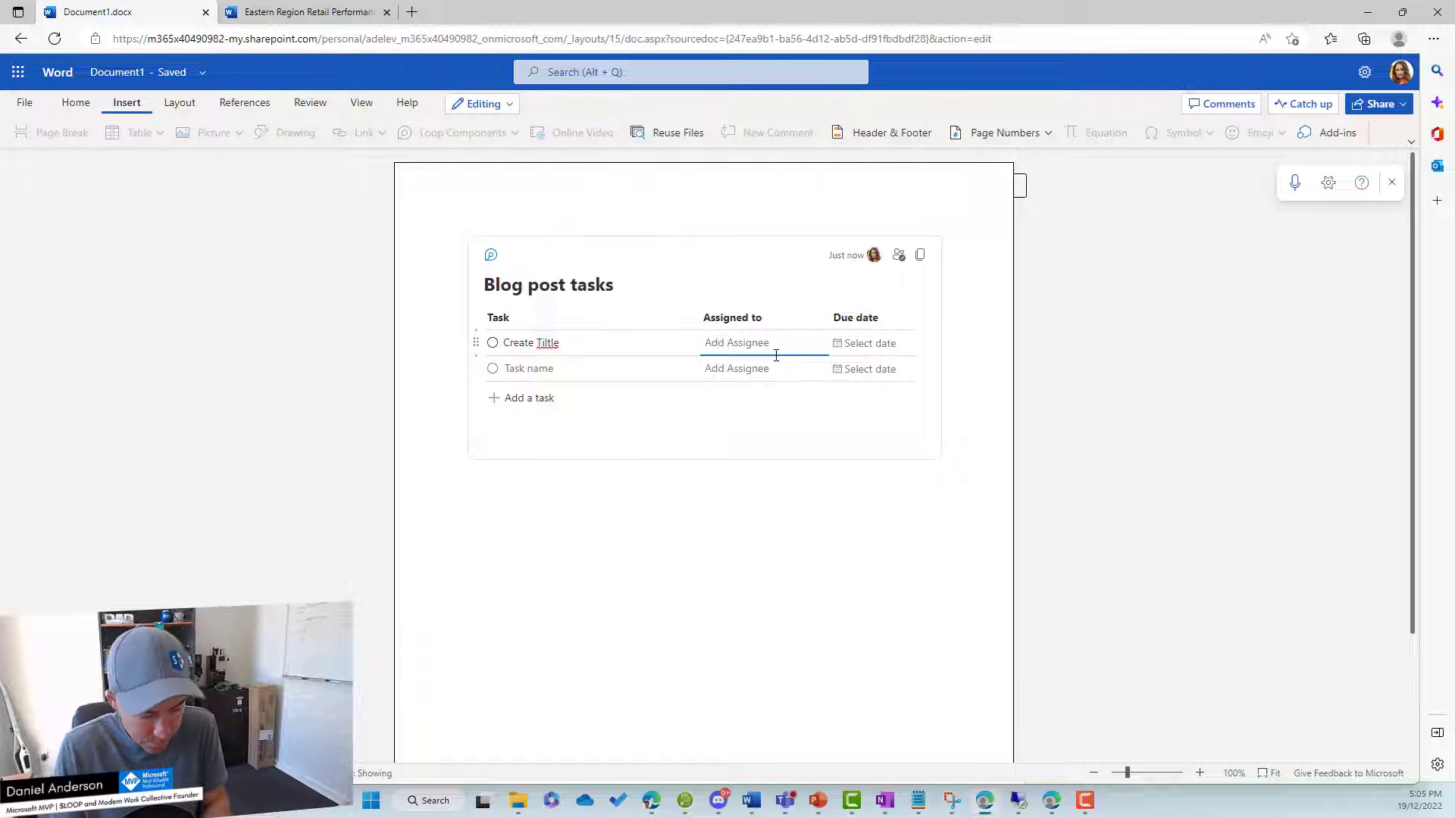
pyautogui.write('@nest')
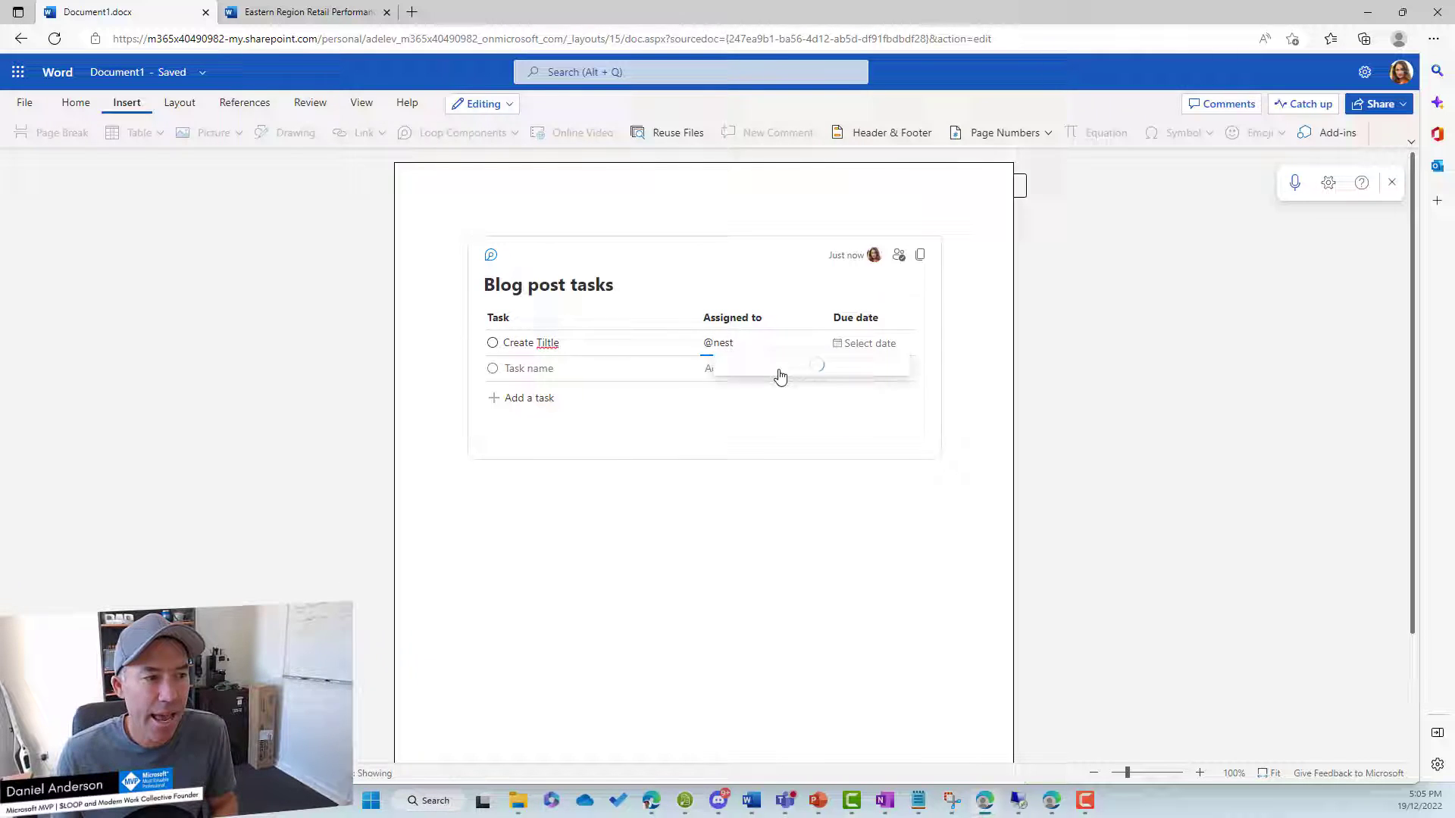
pyautogui.click(780, 376)
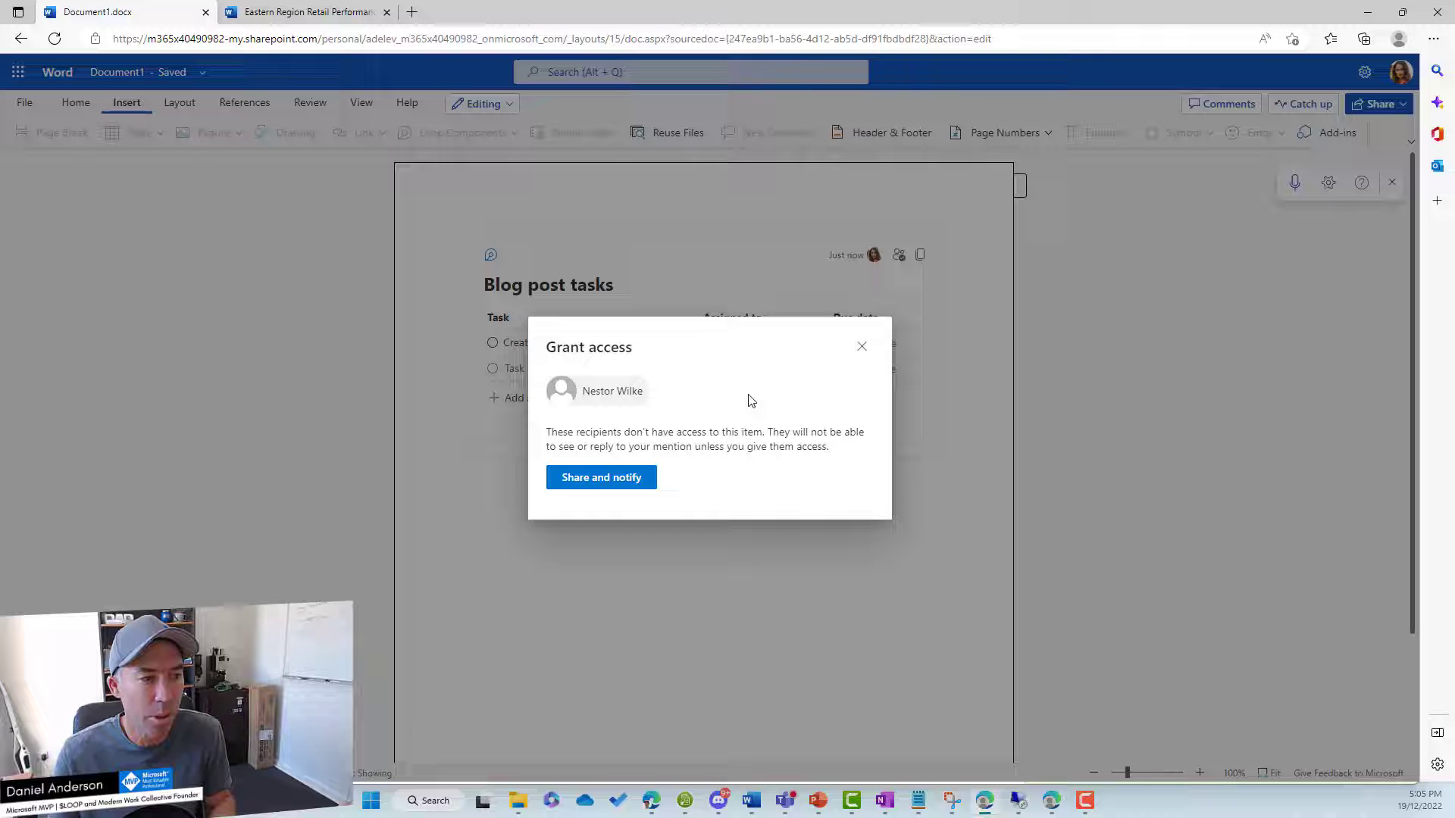
# Share the task list with the assigned colleague and notify them.
pyautogui.click(604, 486)
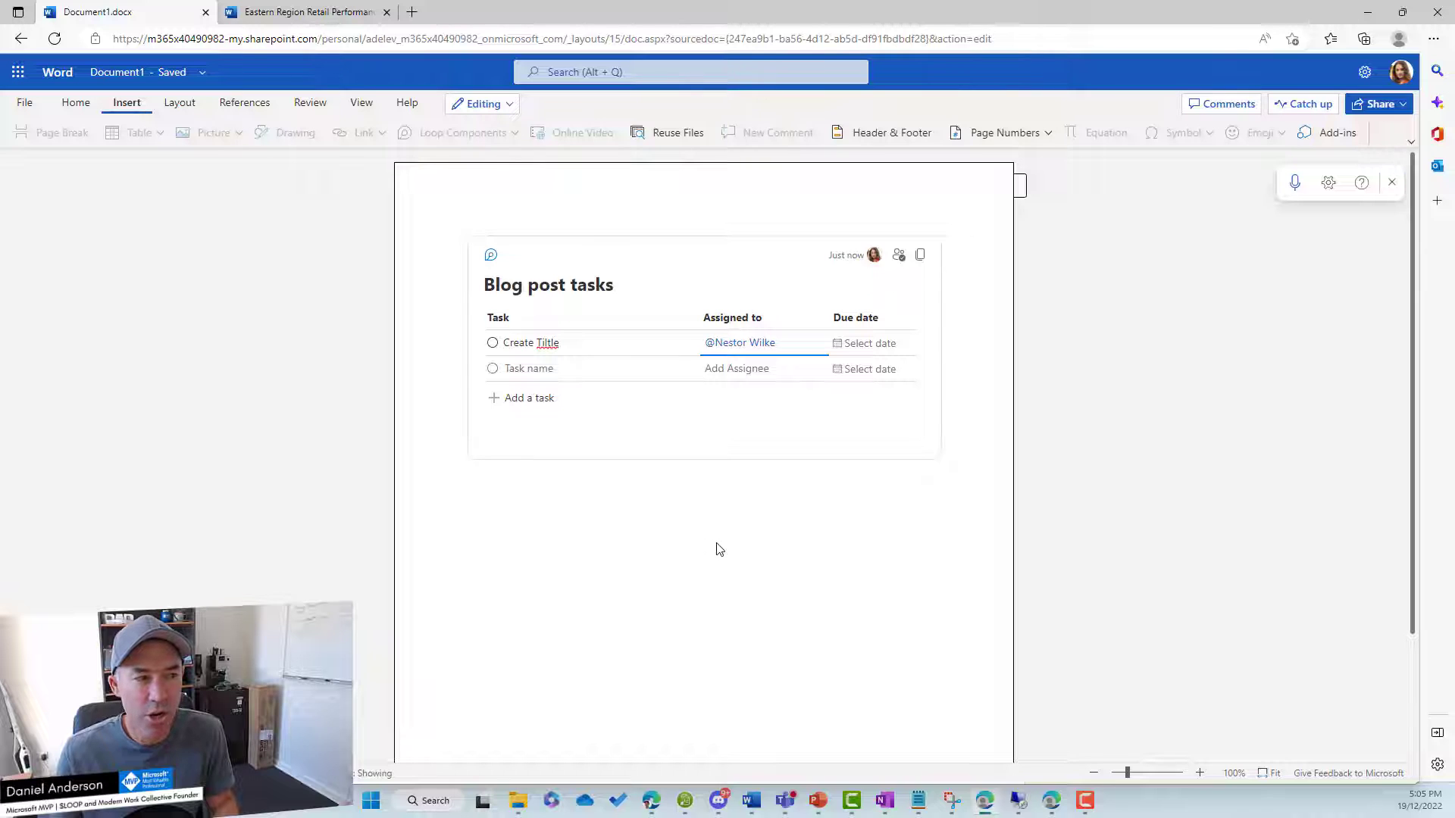
# Add a second task, Draft Intro, assigned to the administrator account, and share access with notification.
pyautogui.click(557, 370)
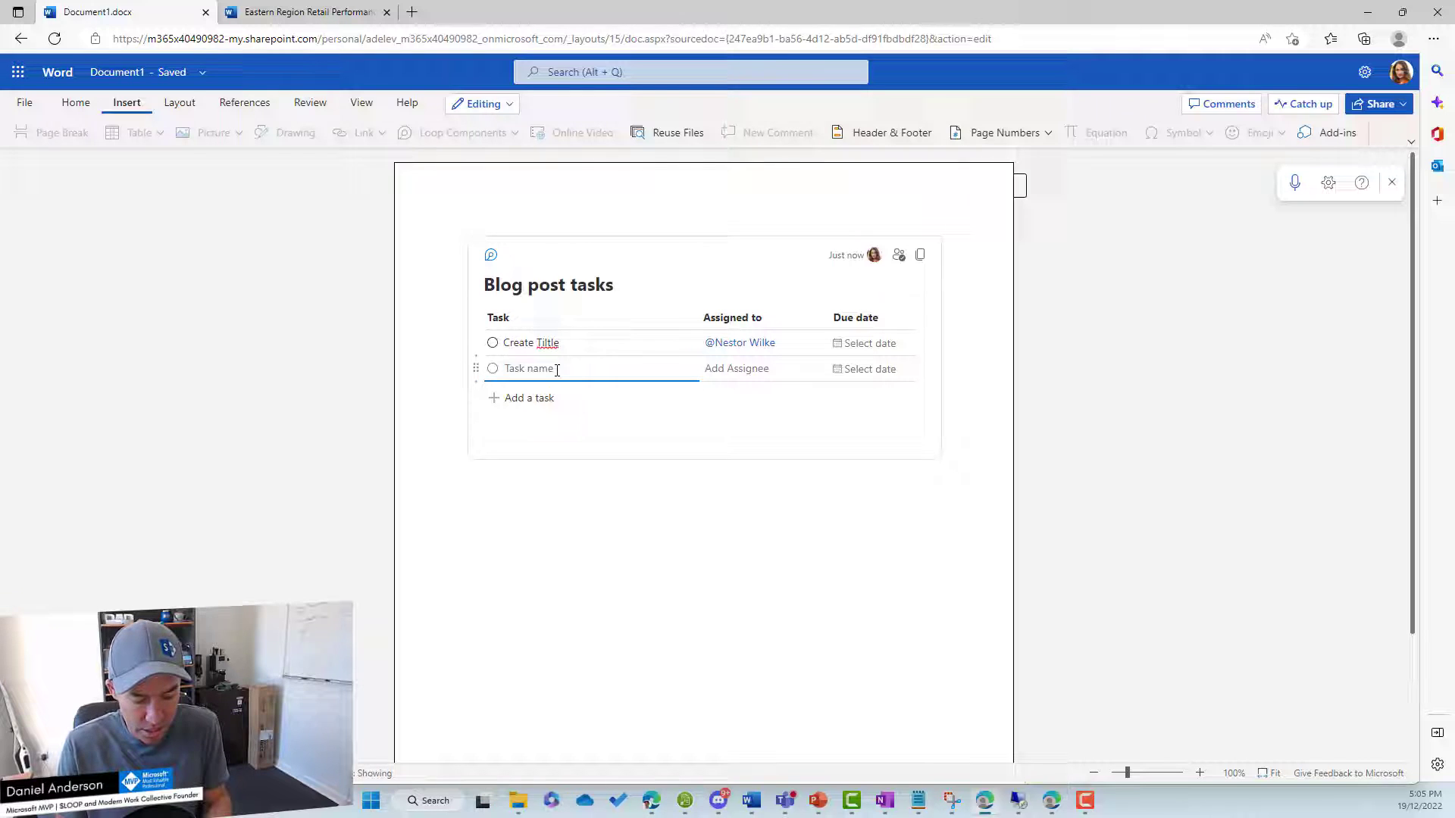
pyautogui.write('Draft Intro')
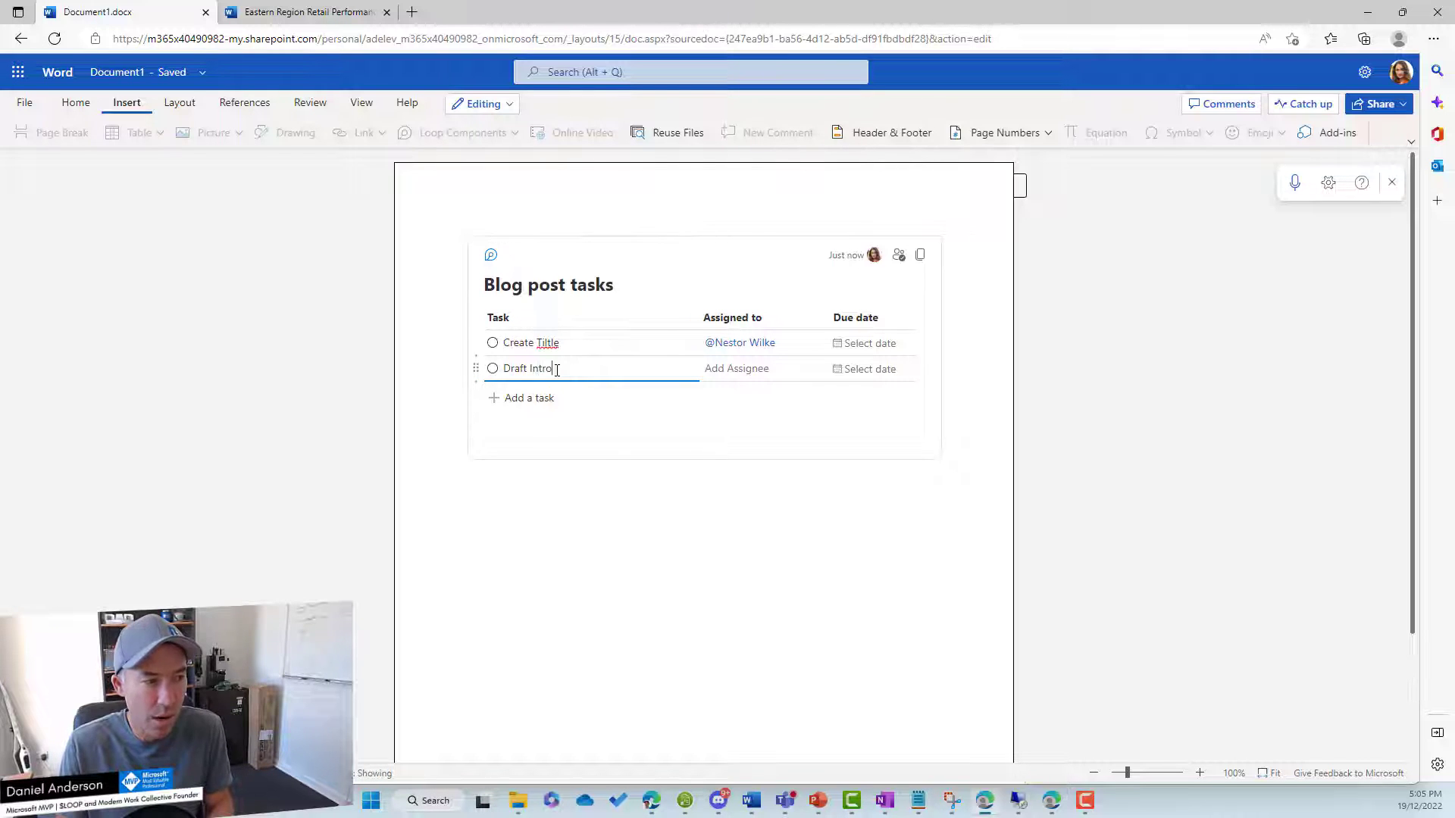
pyautogui.press('Tab')
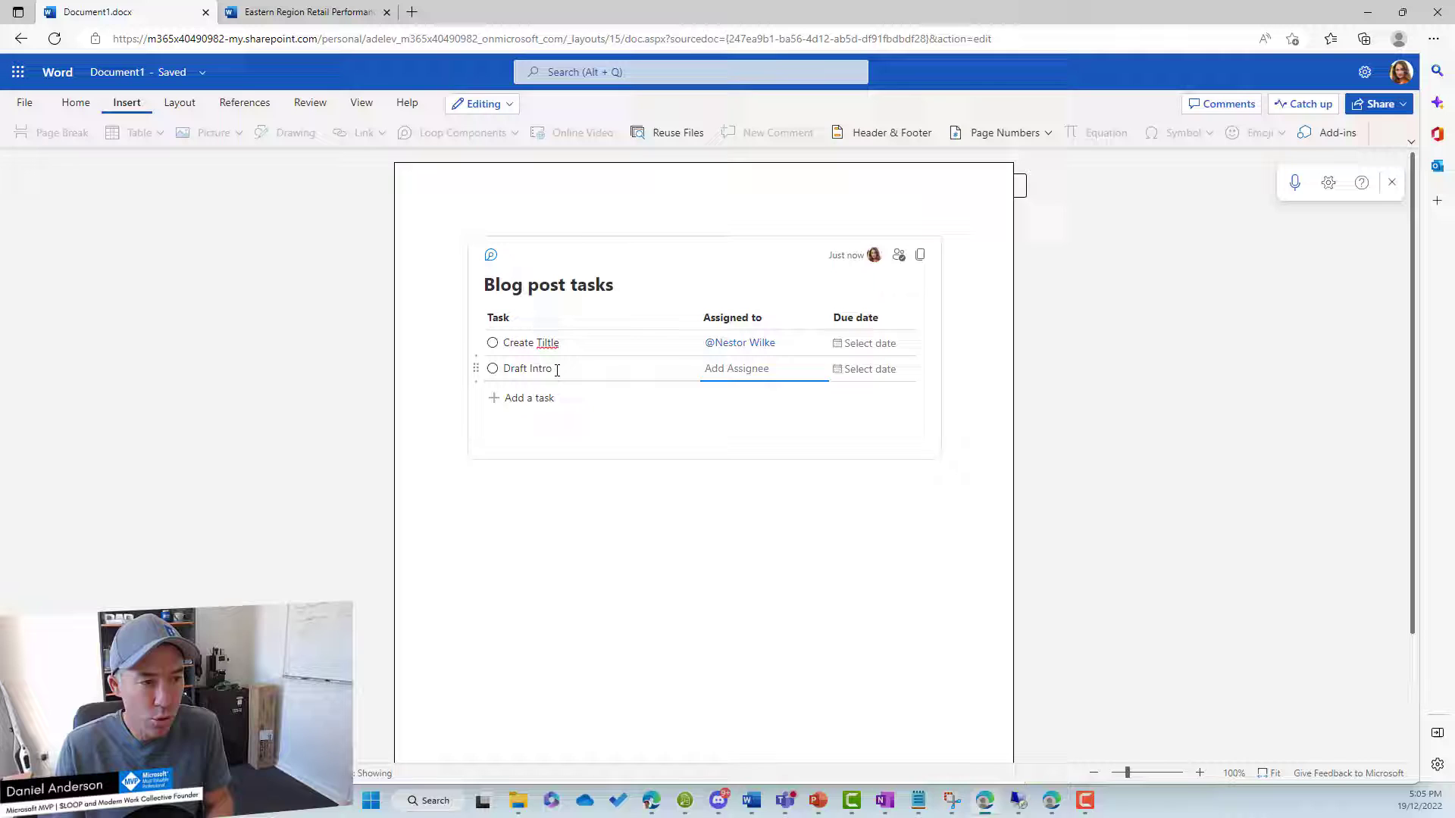
pyautogui.write('@')
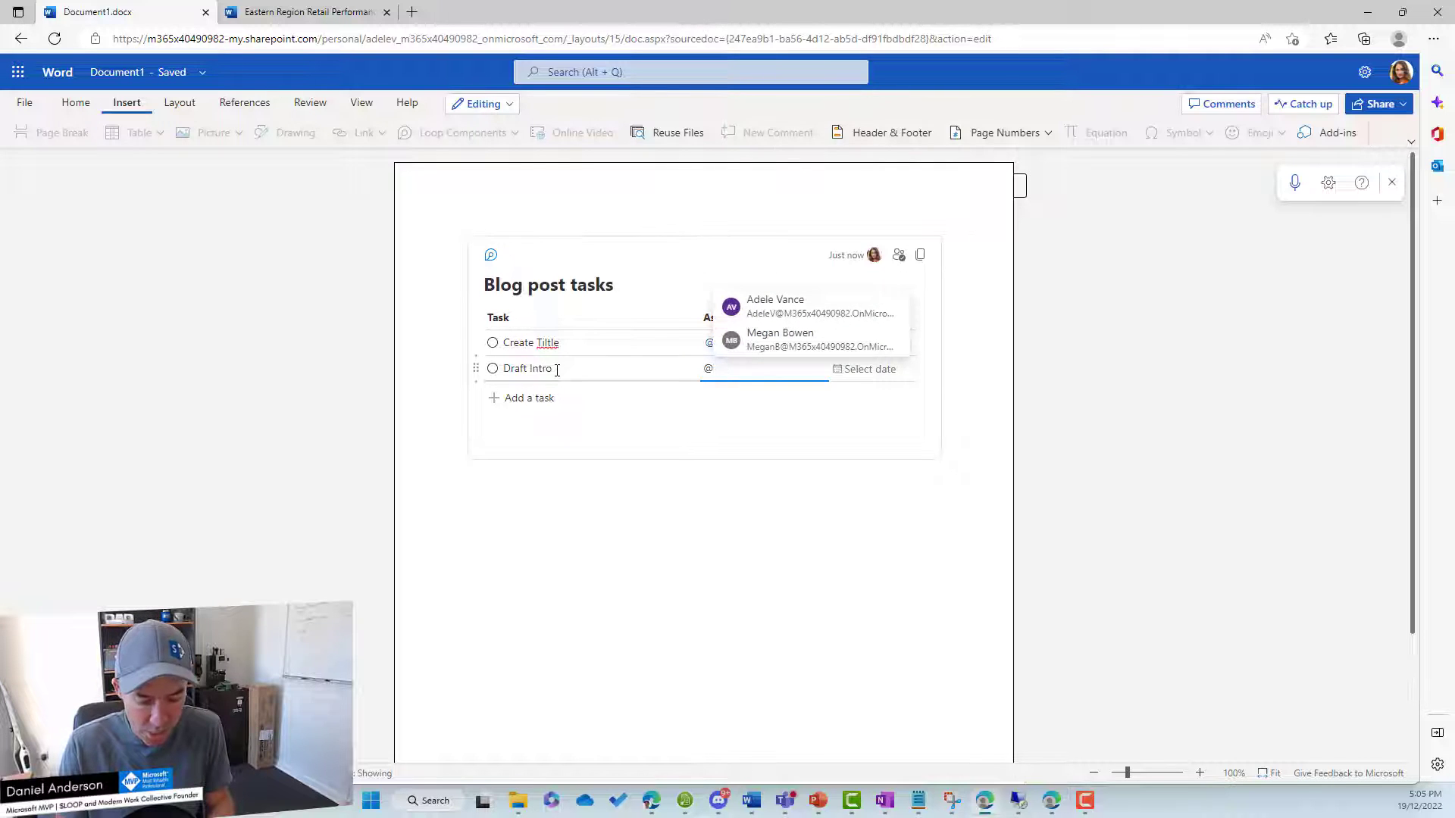
pyautogui.write('mod')
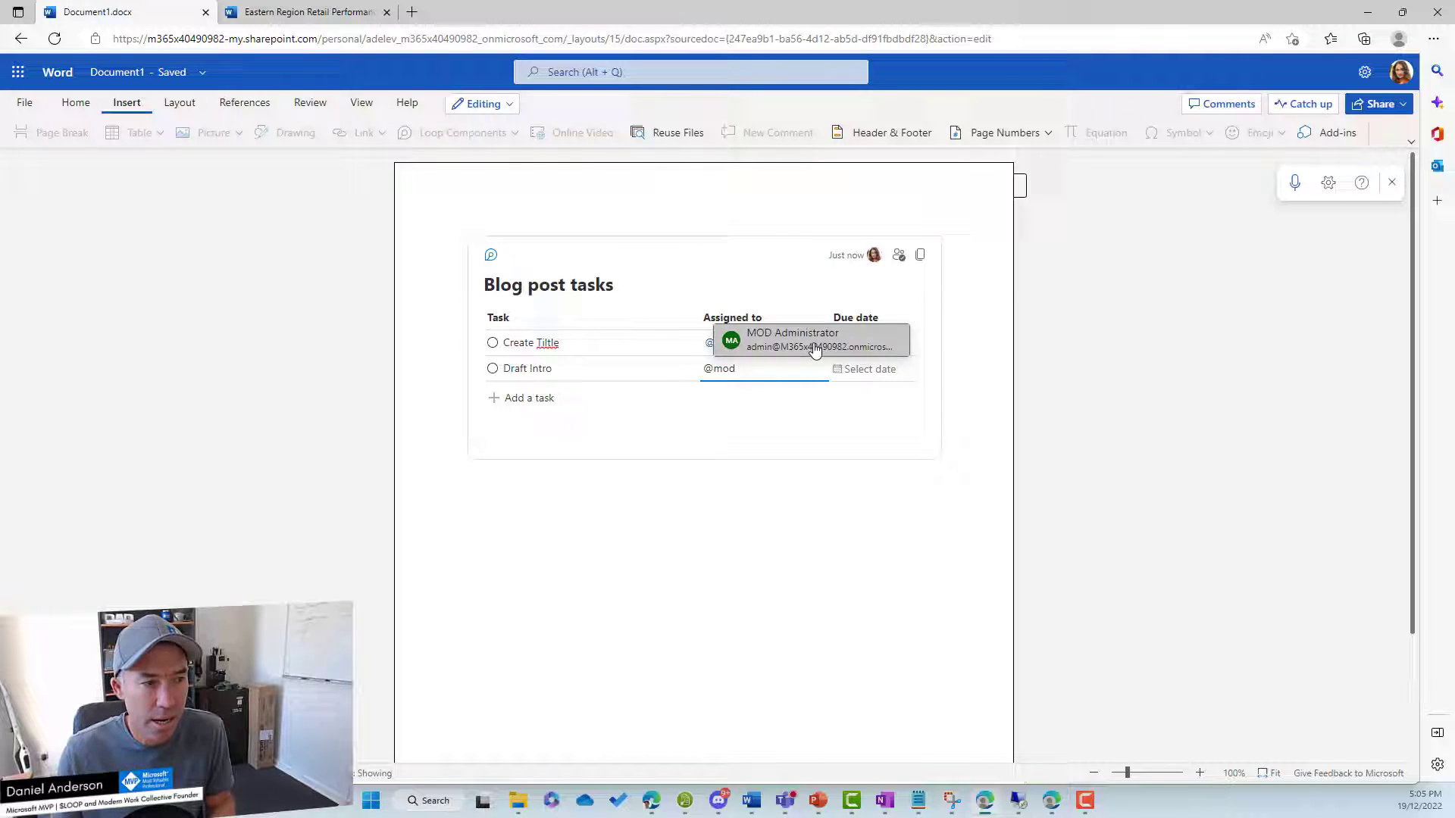
pyautogui.click(796, 340)
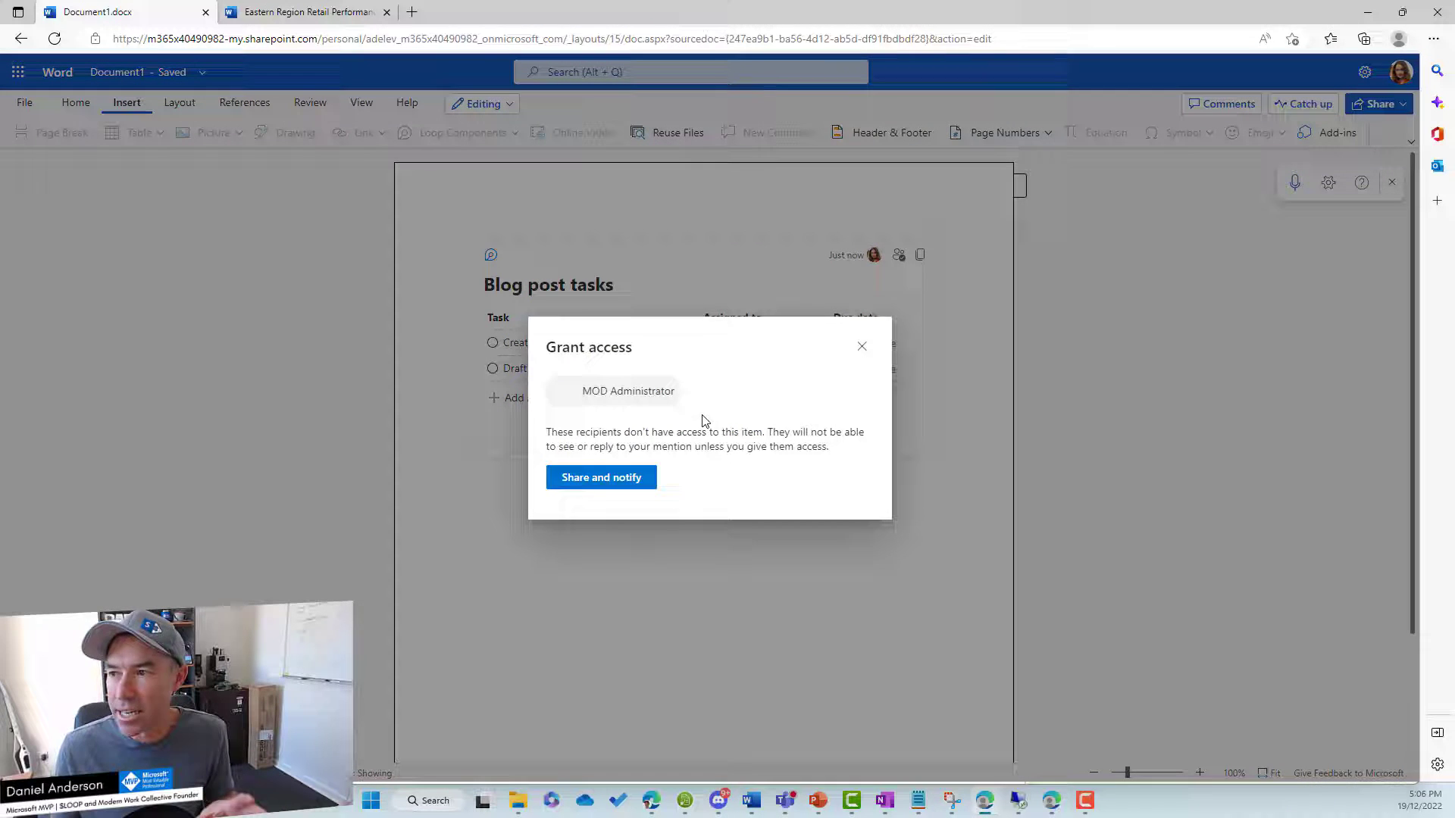
pyautogui.click(613, 482)
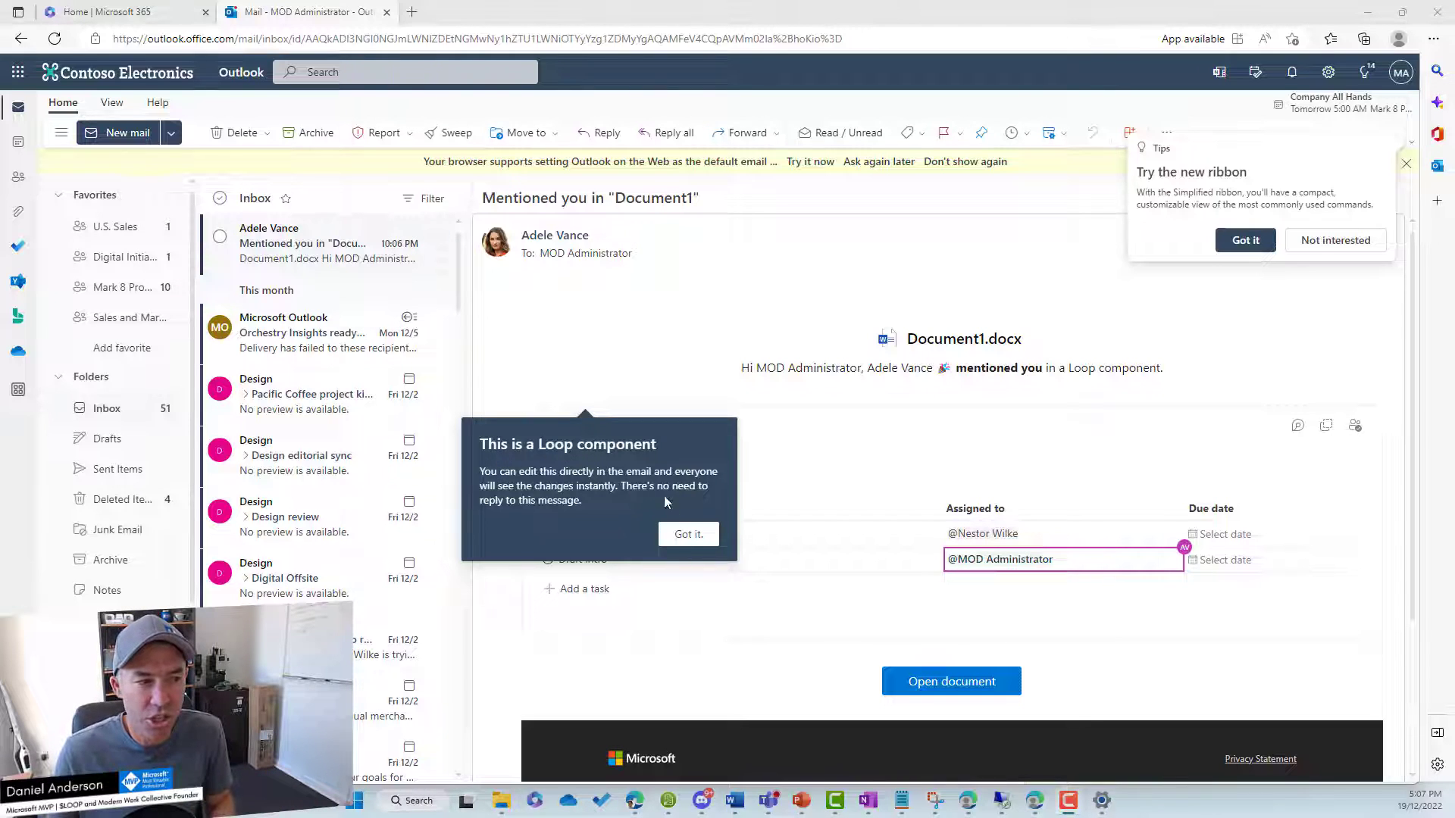
# Dismiss the tip, mark Draft Intro complete in the emailed list, and copy the component.
pyautogui.click(692, 535)
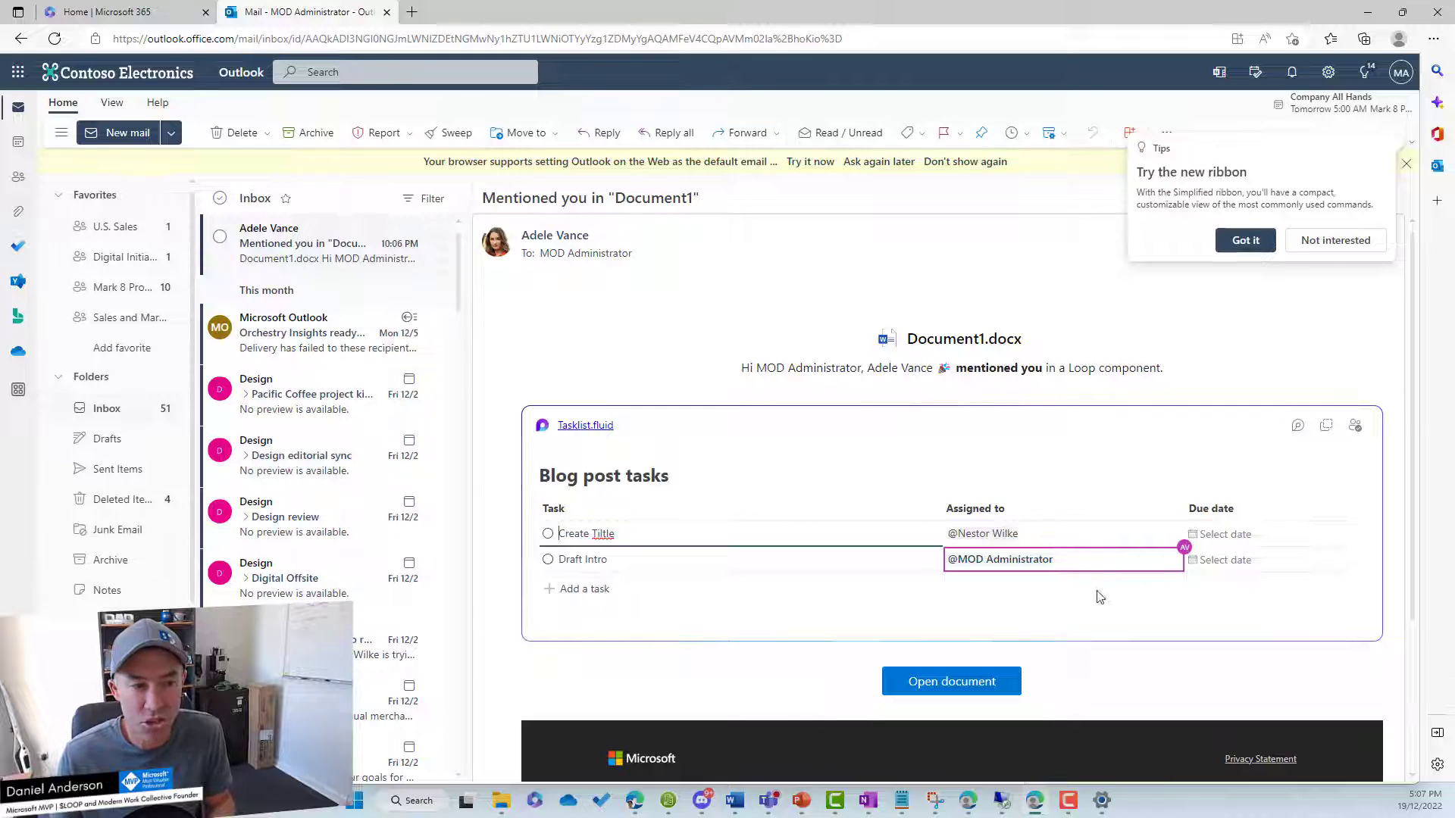
pyautogui.click(547, 559)
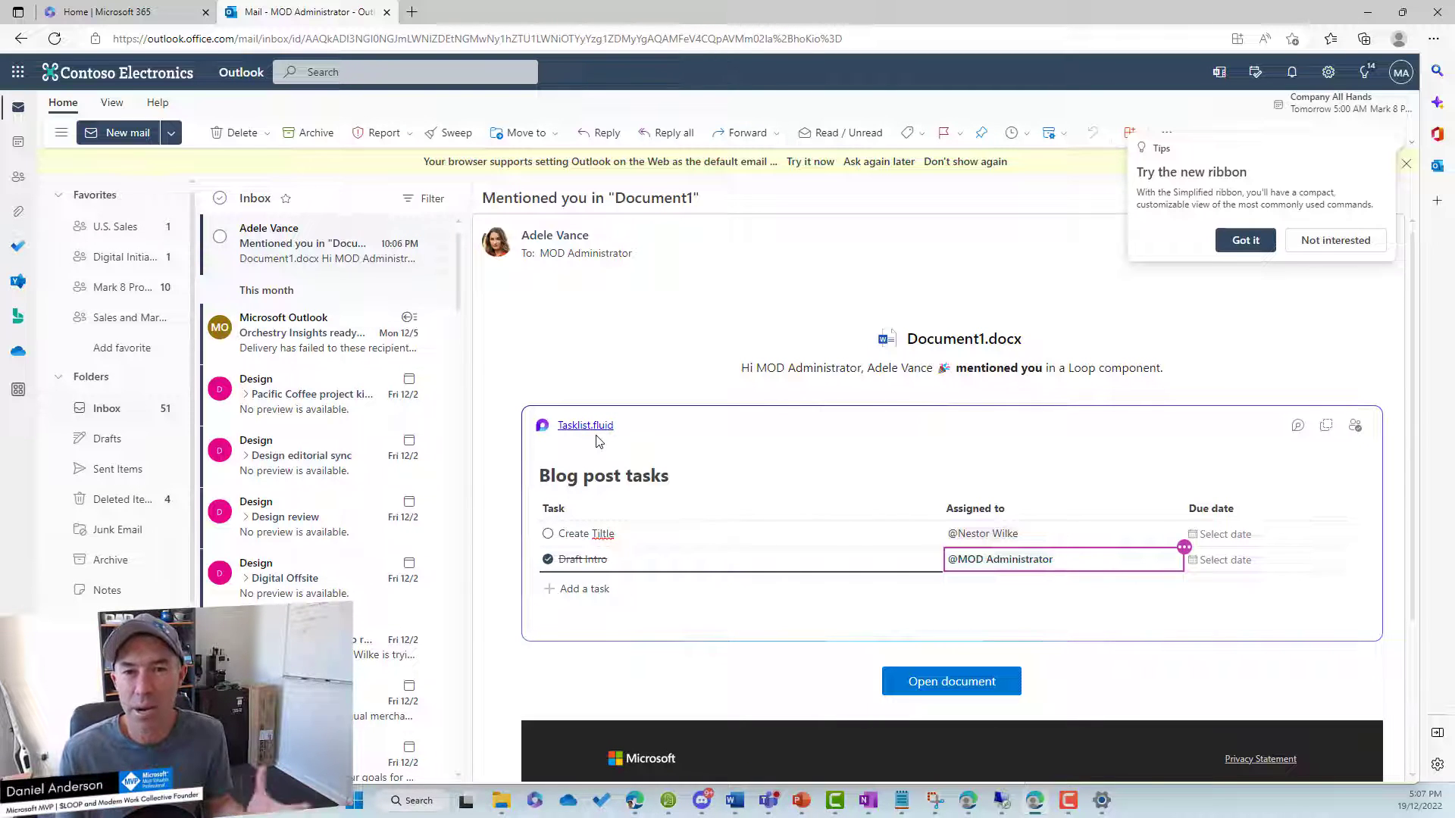
pyautogui.click(1327, 428)
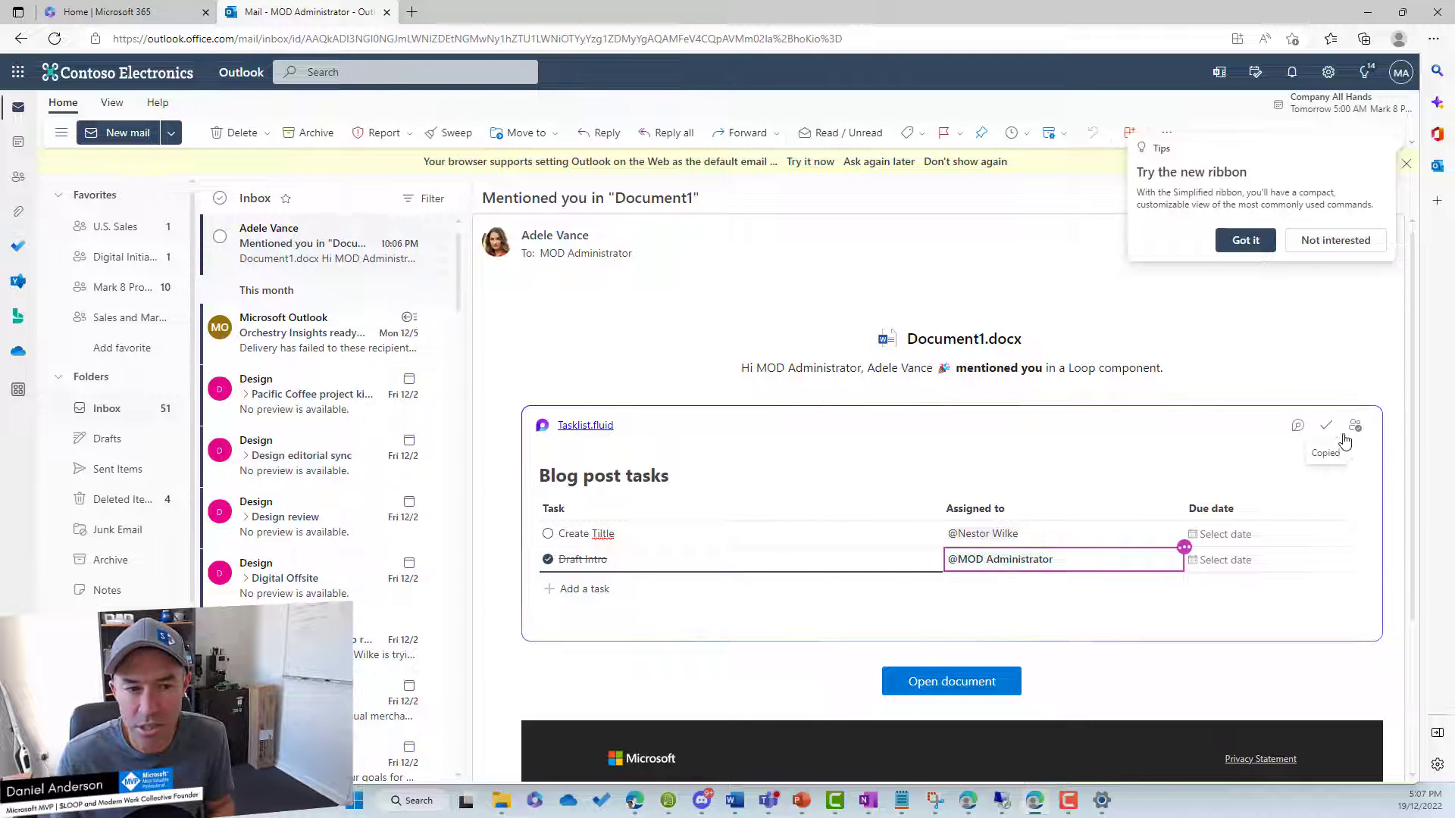
# Launch Teams in a new tab from the Microsoft 365 home page.
pyautogui.click(121, 13)
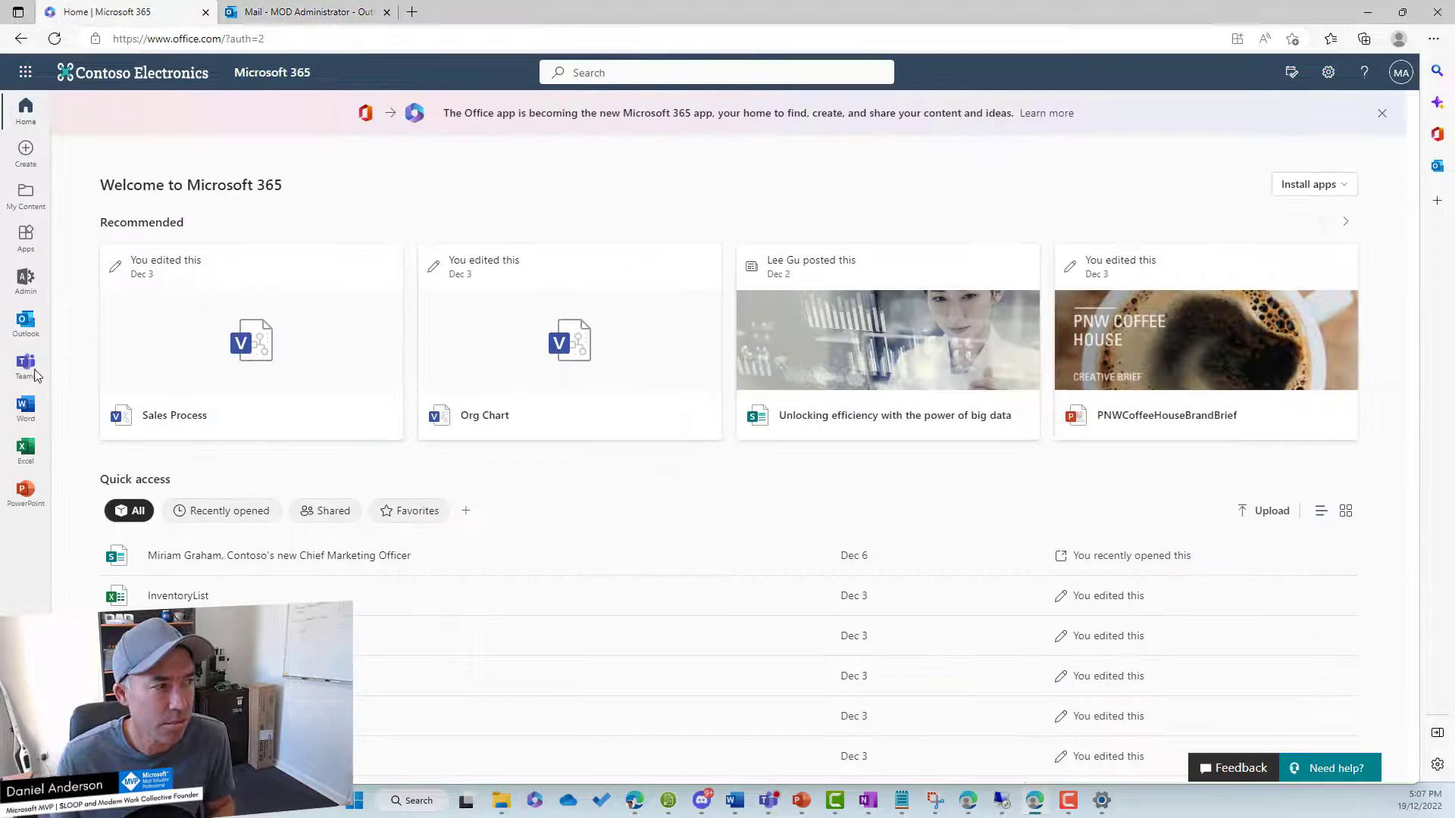
pyautogui.click(1398, 114)
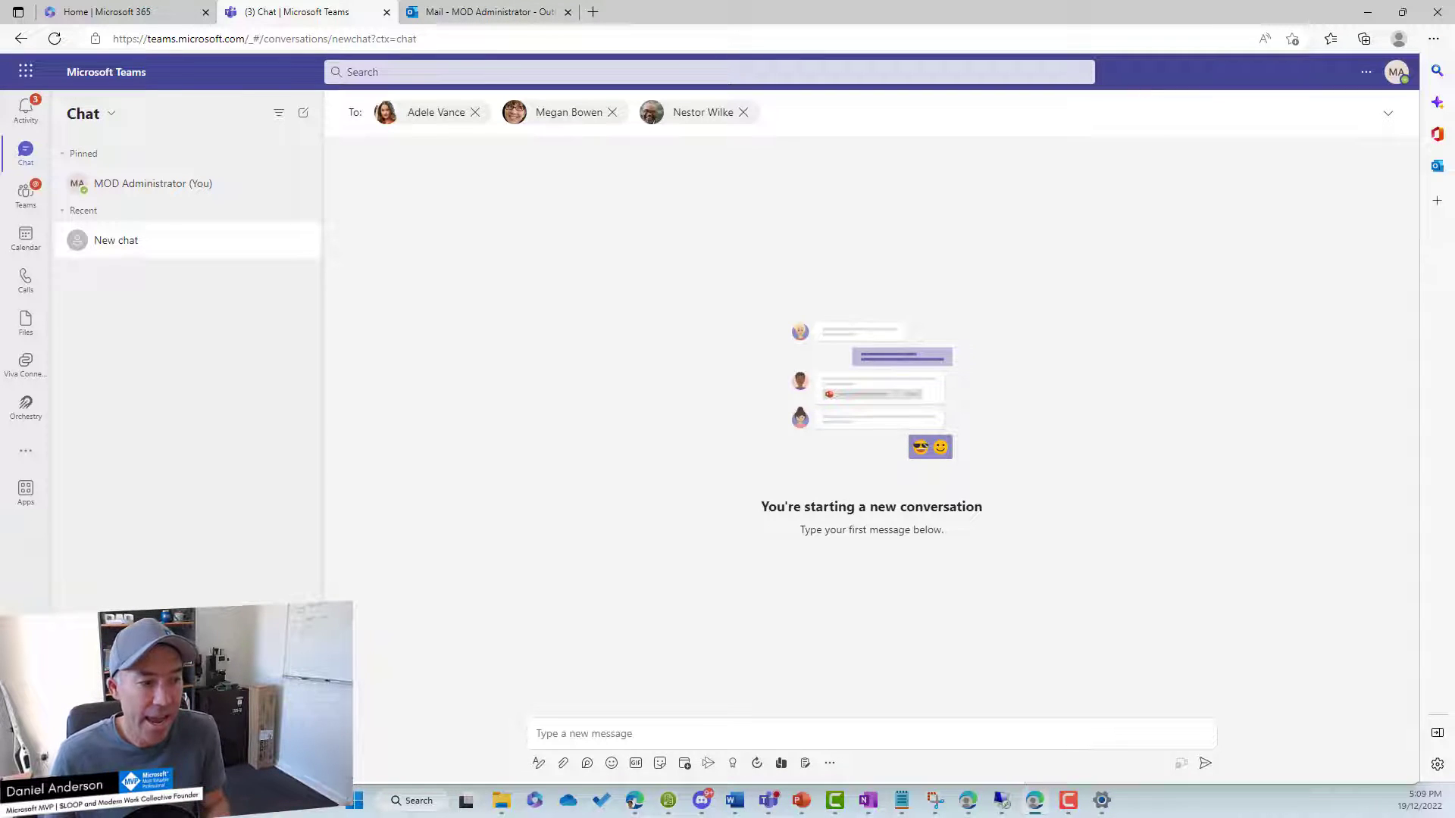
# Paste the copied Blog post tasks list into the new group chat and send it.
pyautogui.click(712, 734)
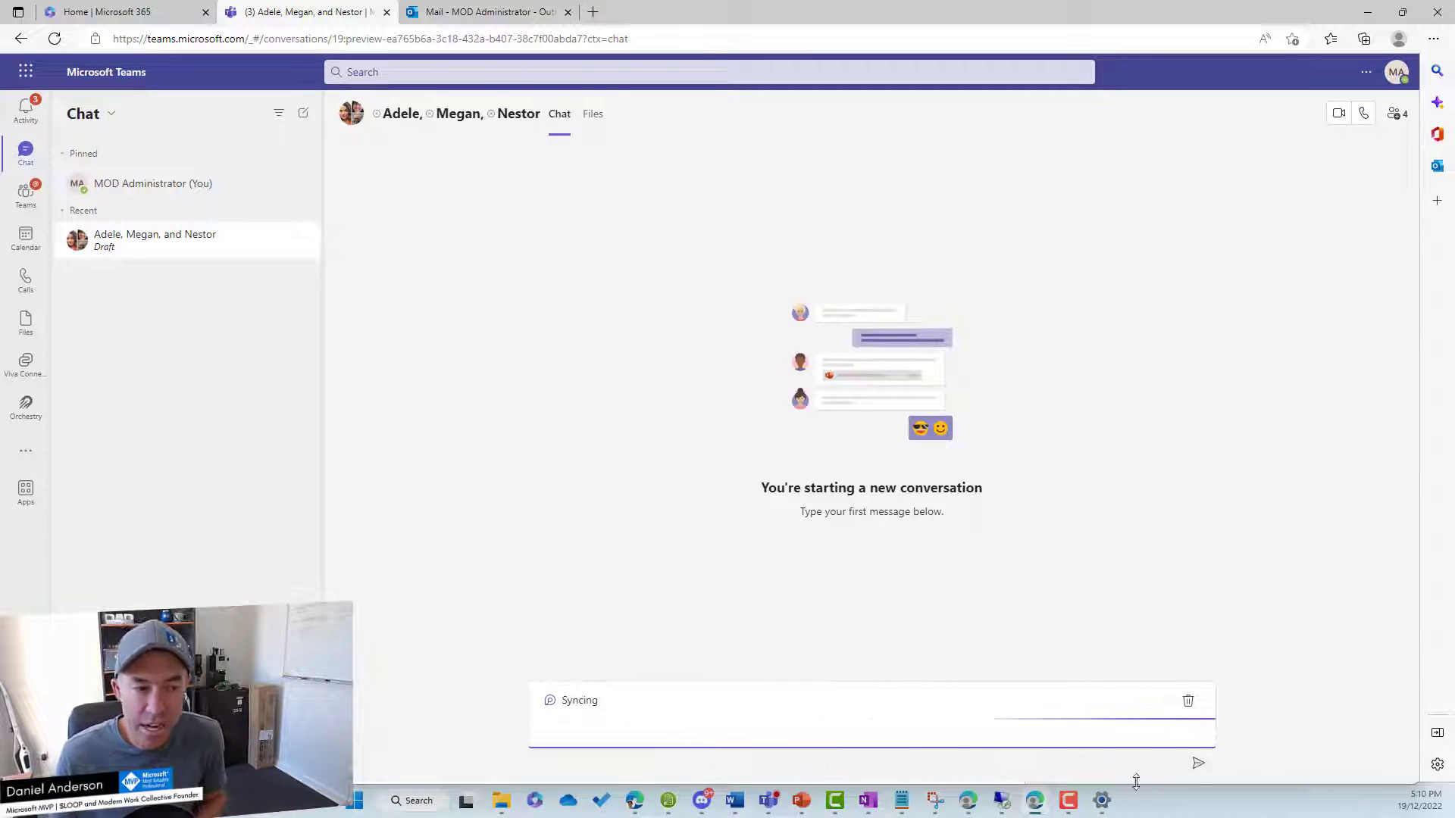
pyautogui.click(1196, 766)
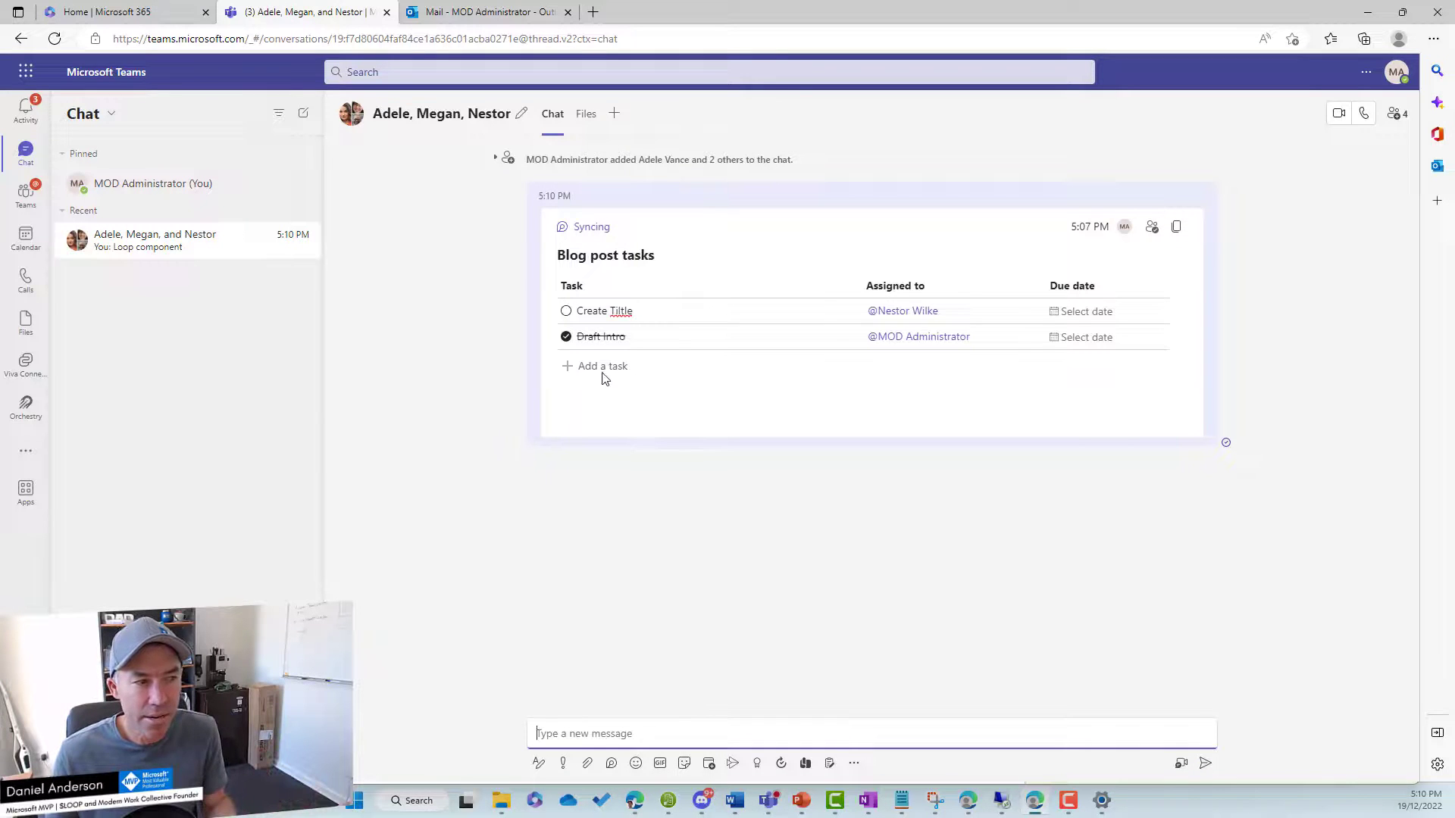
pyautogui.click(603, 376)
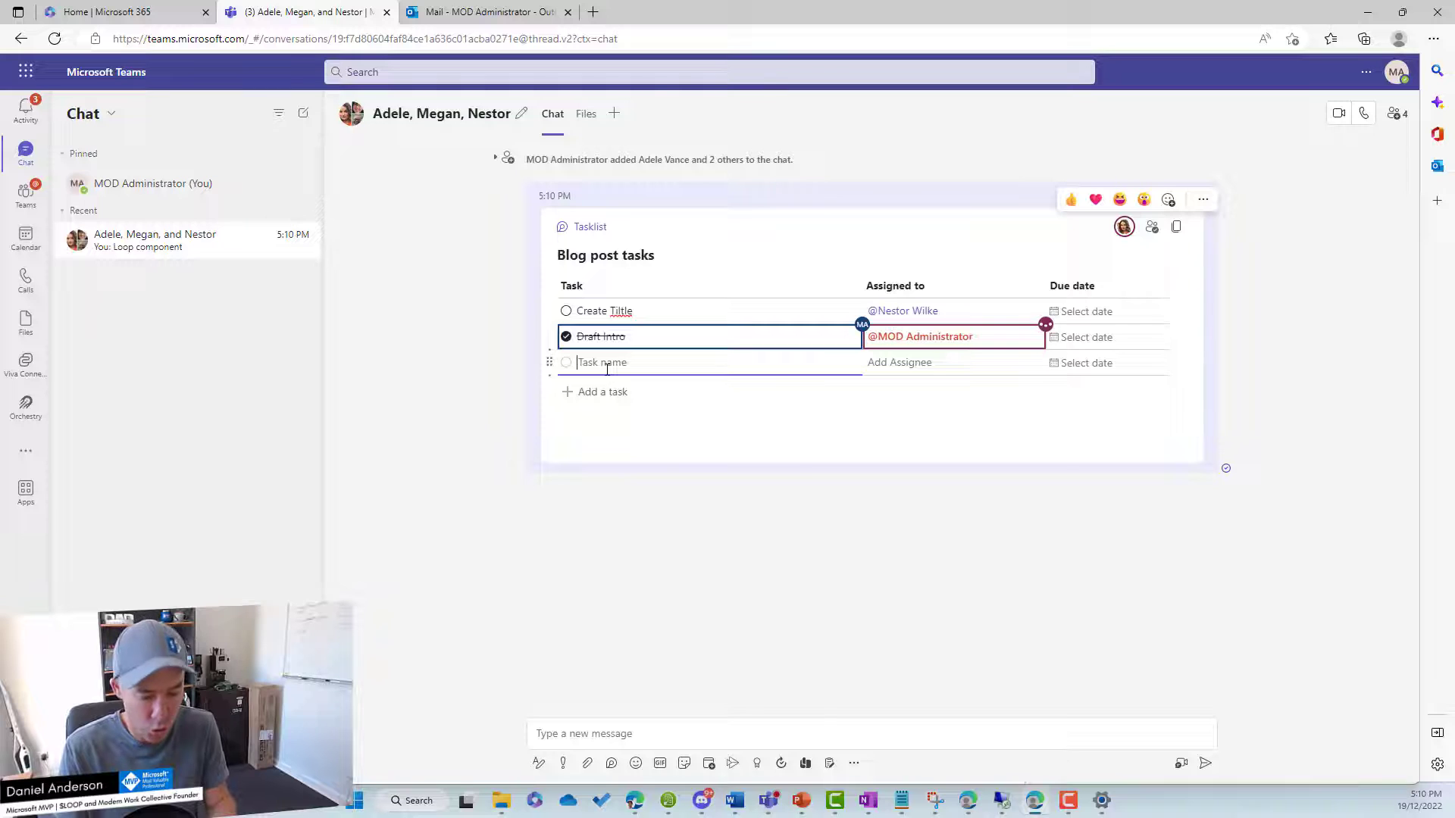
pyautogui.write('Paragra')
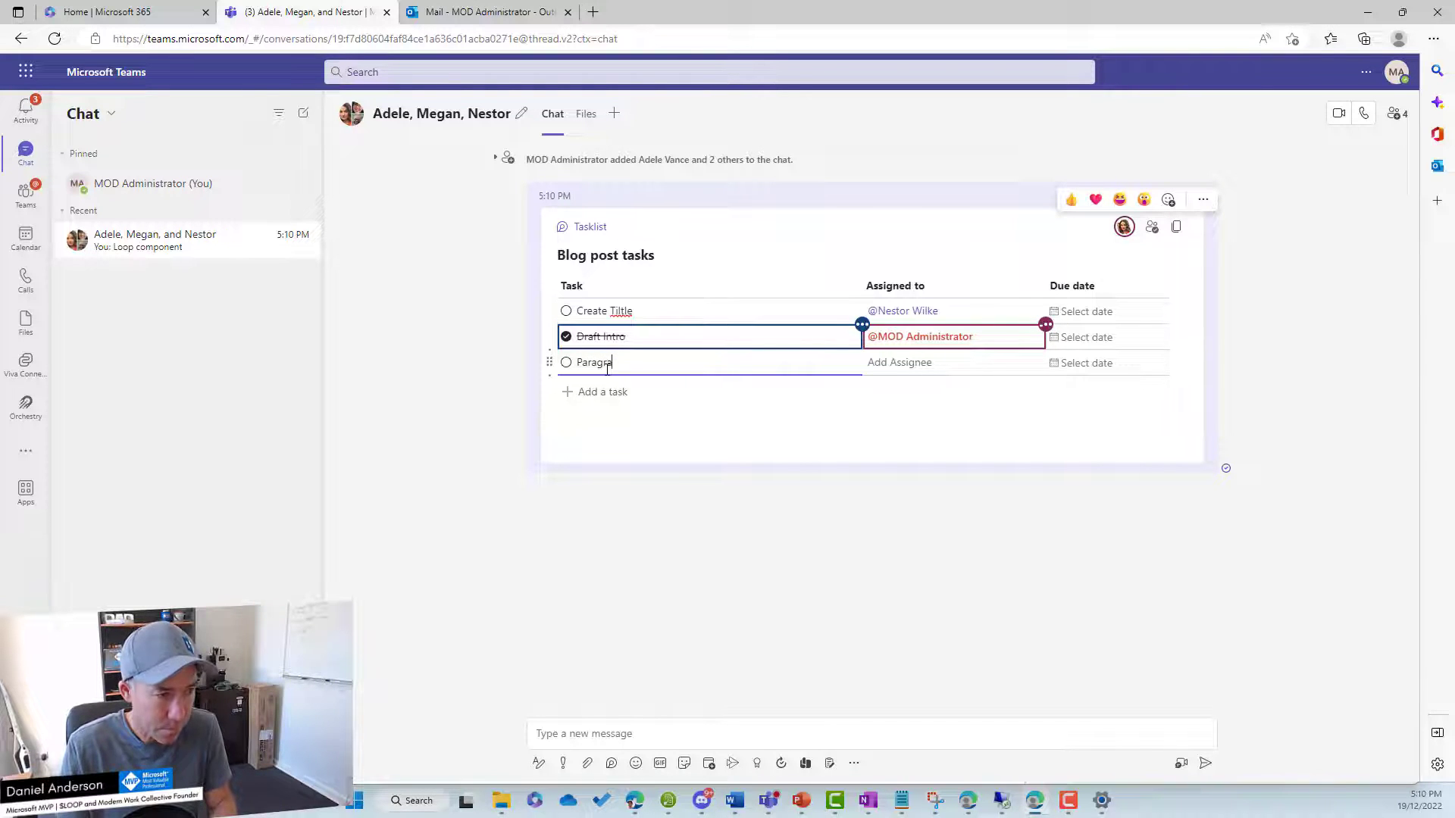
pyautogui.write('hph')
pyautogui.press('Tab')
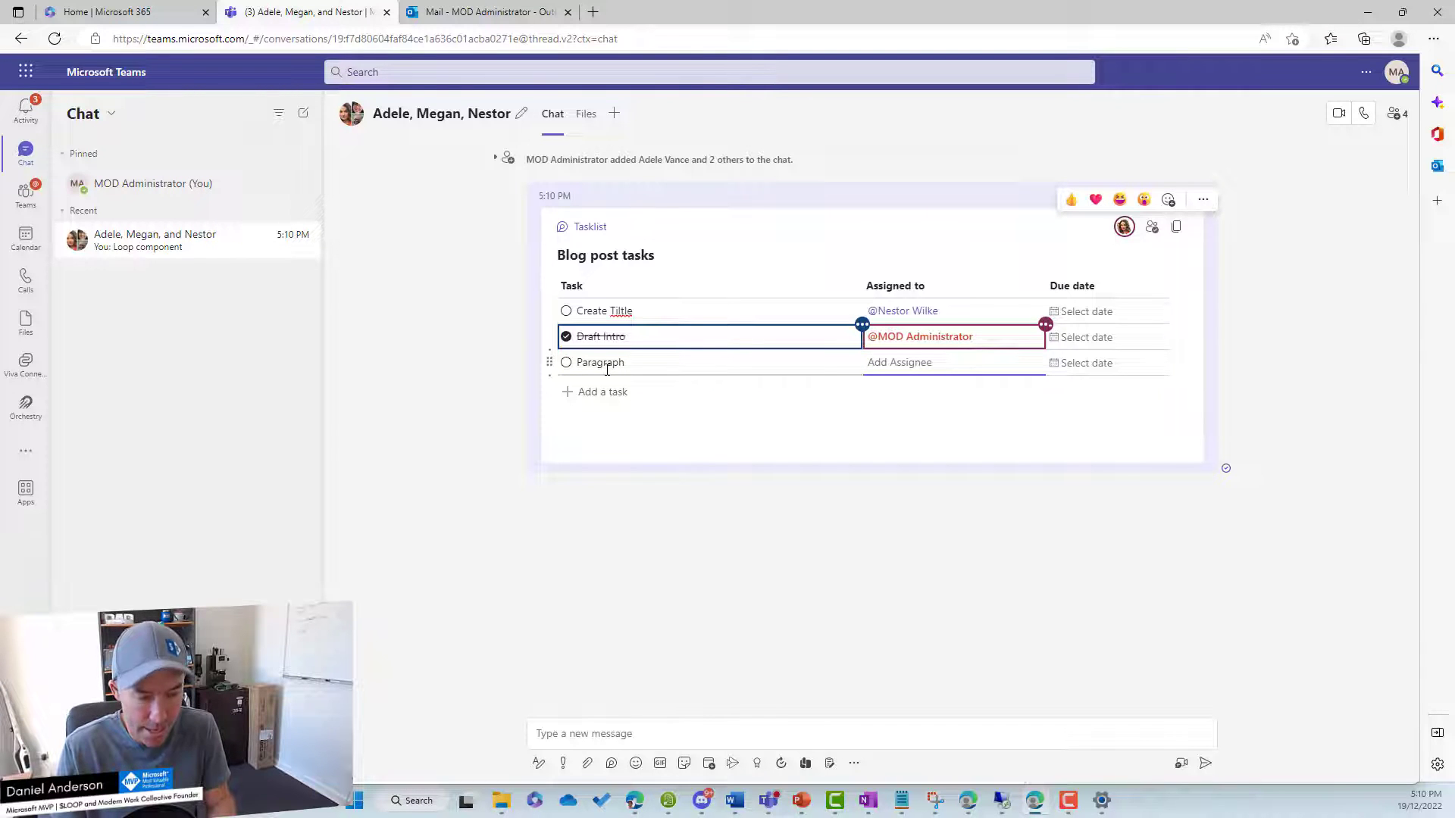
pyautogui.write('adel')
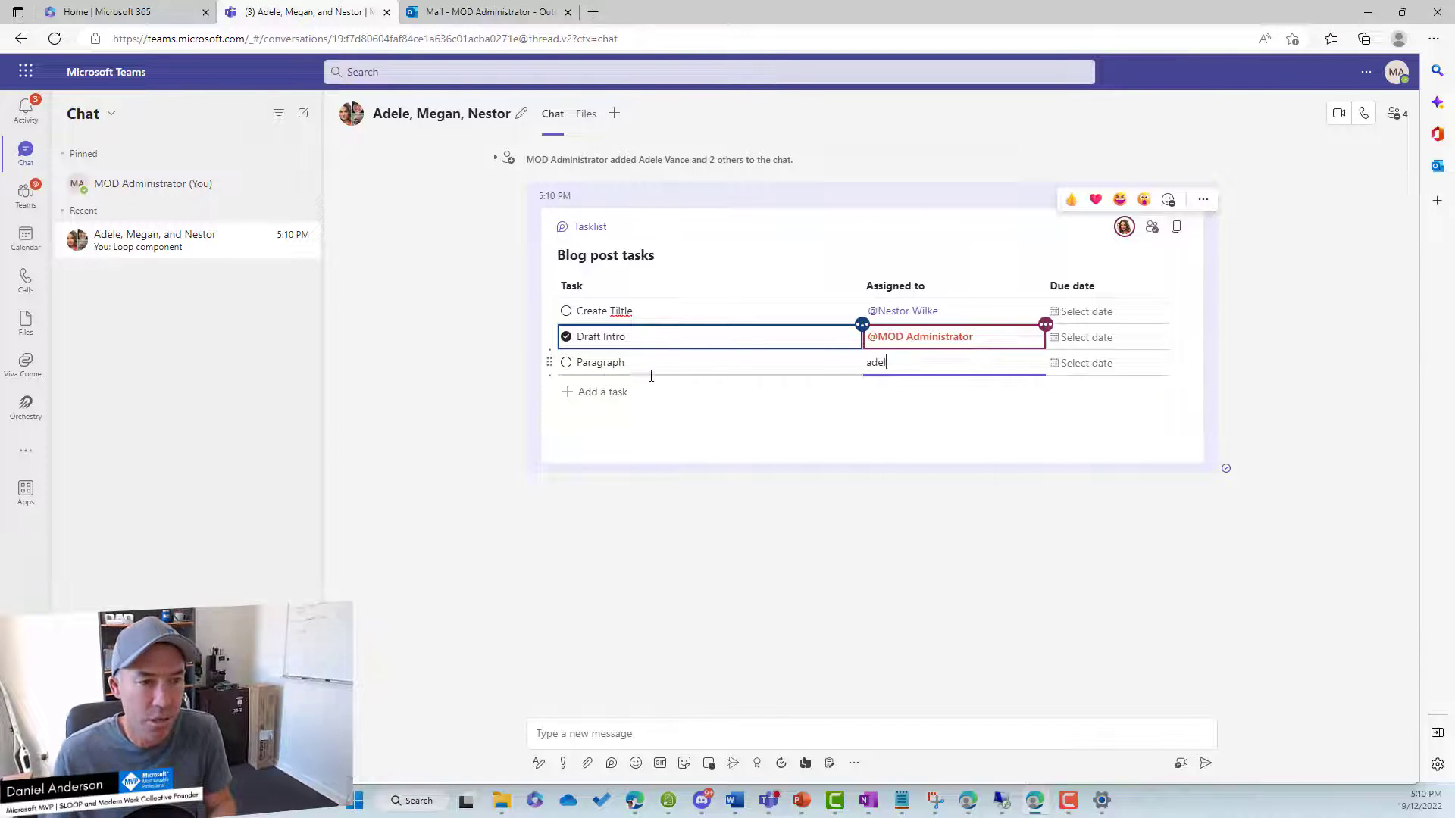
pyautogui.press('BackSpace')
pyautogui.press('BackSpace')
pyautogui.press('BackSpace')
pyautogui.press('BackSpace')
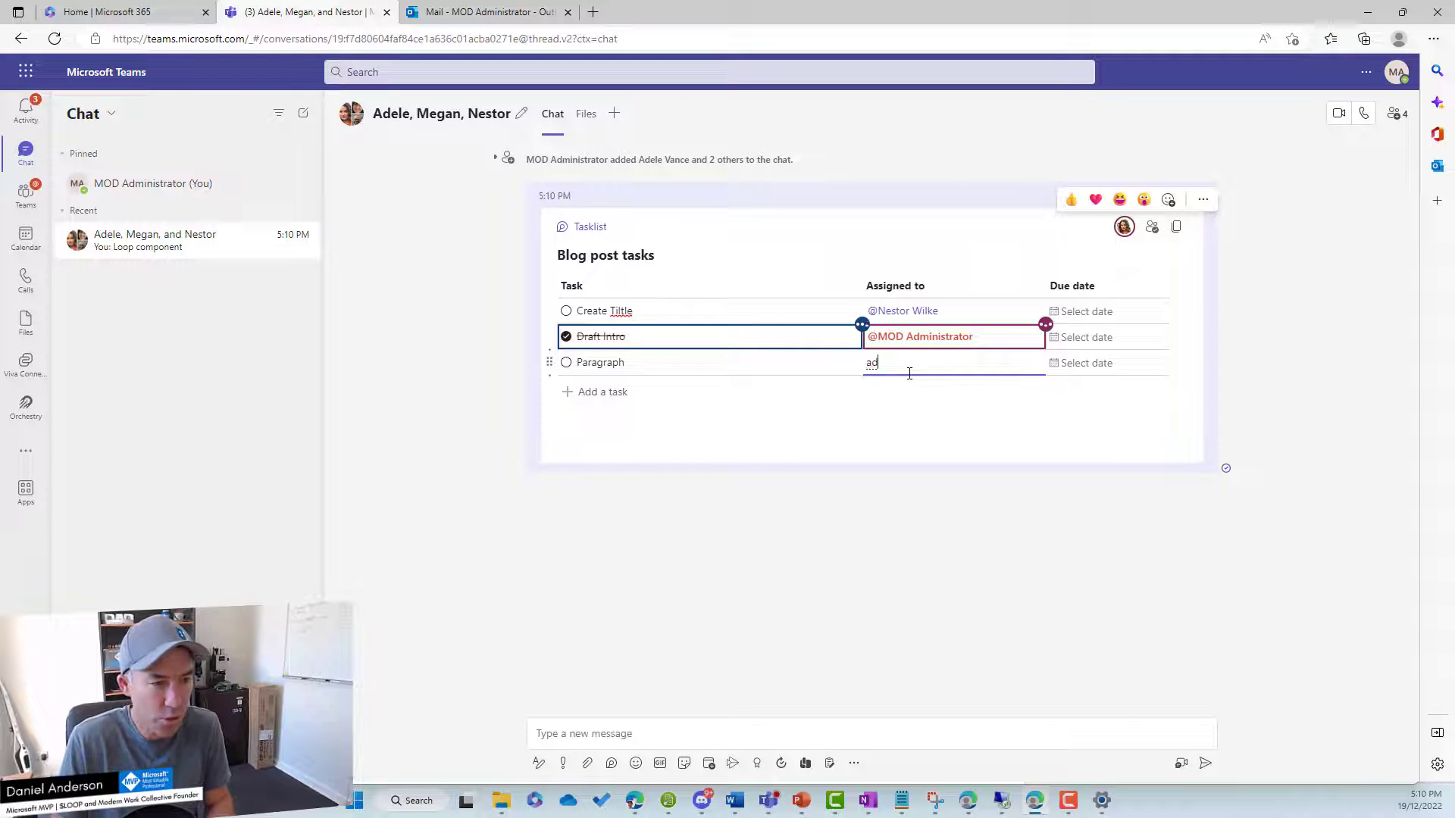
pyautogui.write('@')
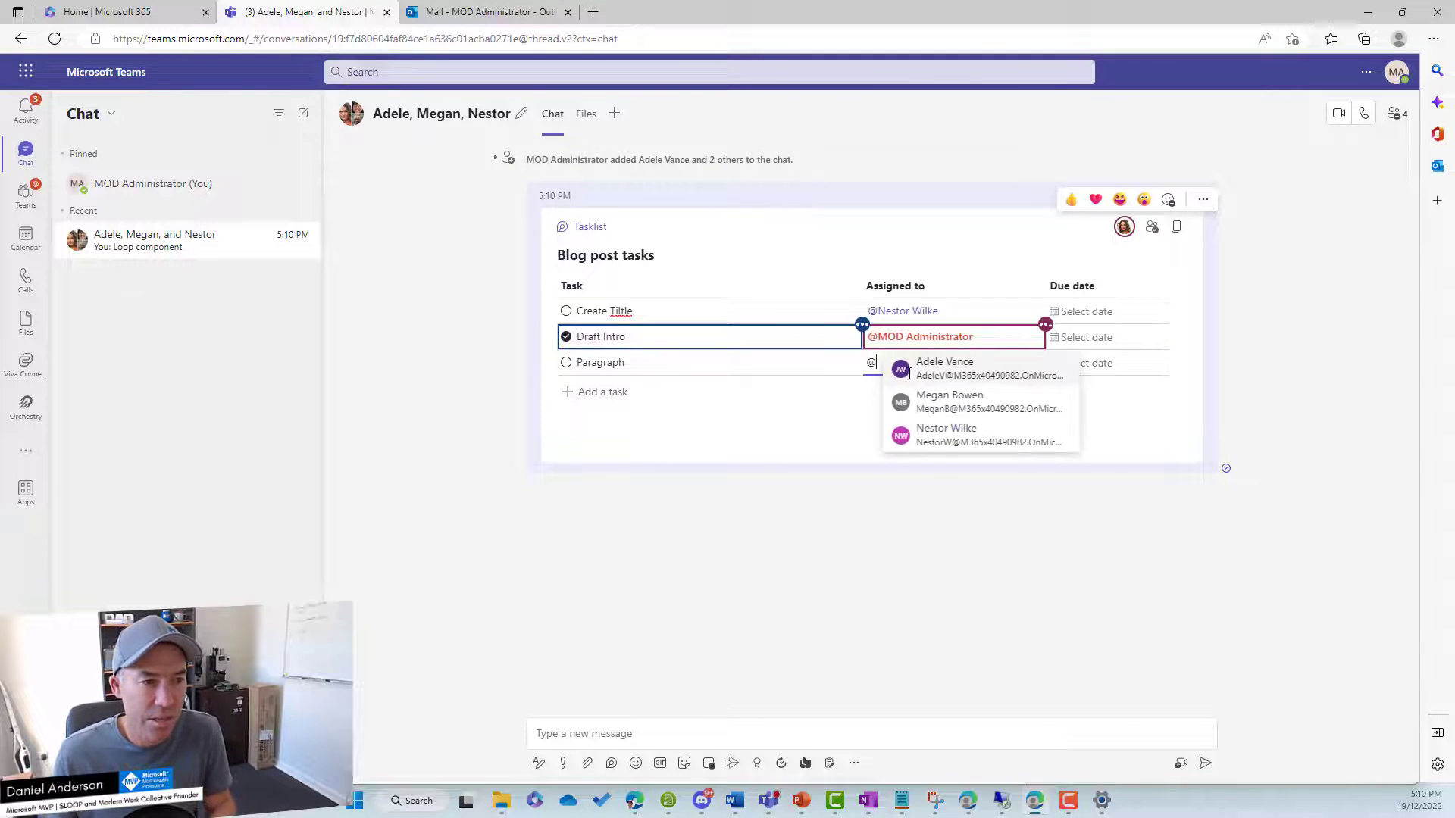
pyautogui.click(932, 372)
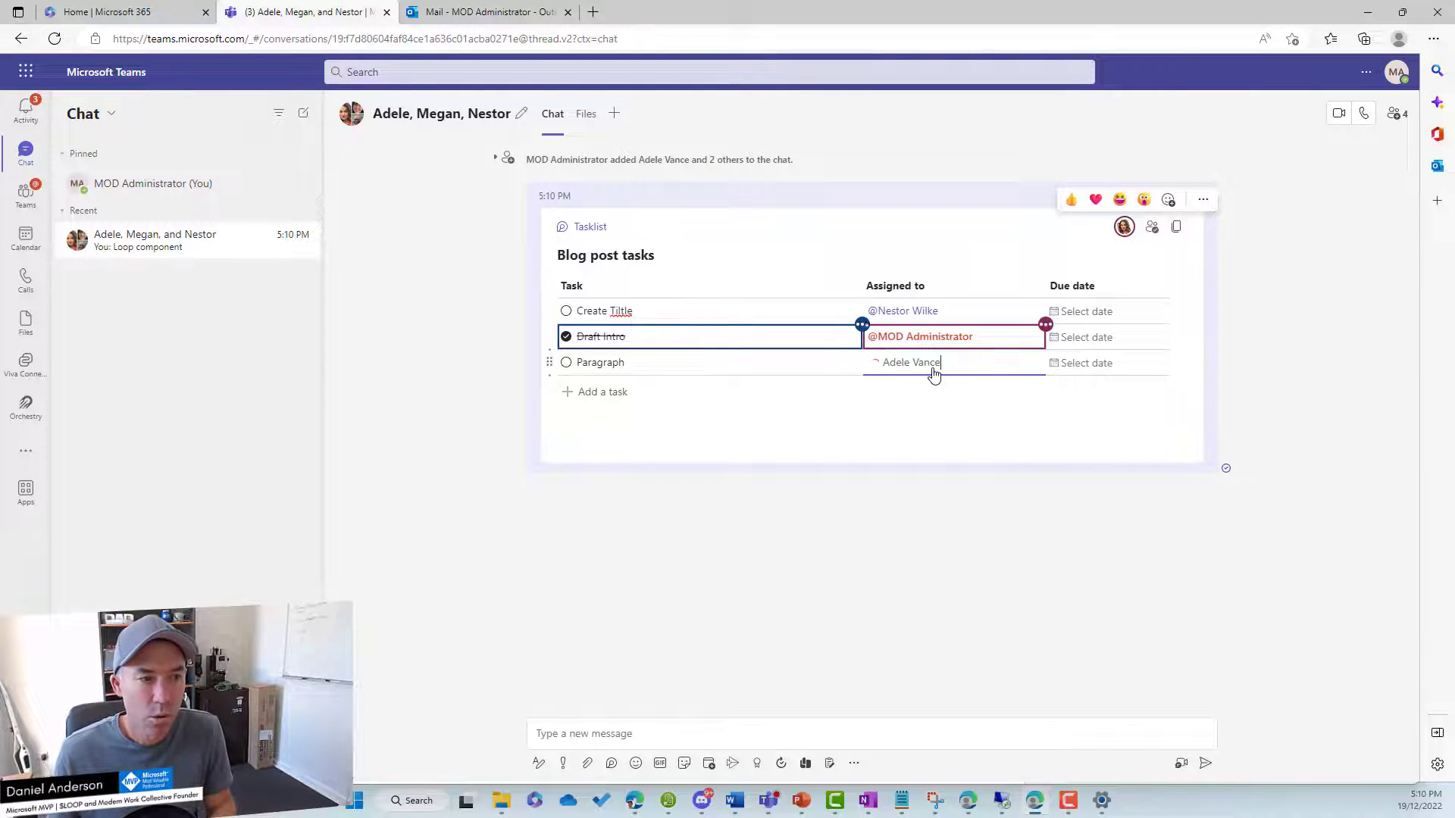
# Set the Paragraph task's due date to Wed, Dec 21.
pyautogui.click(1076, 365)
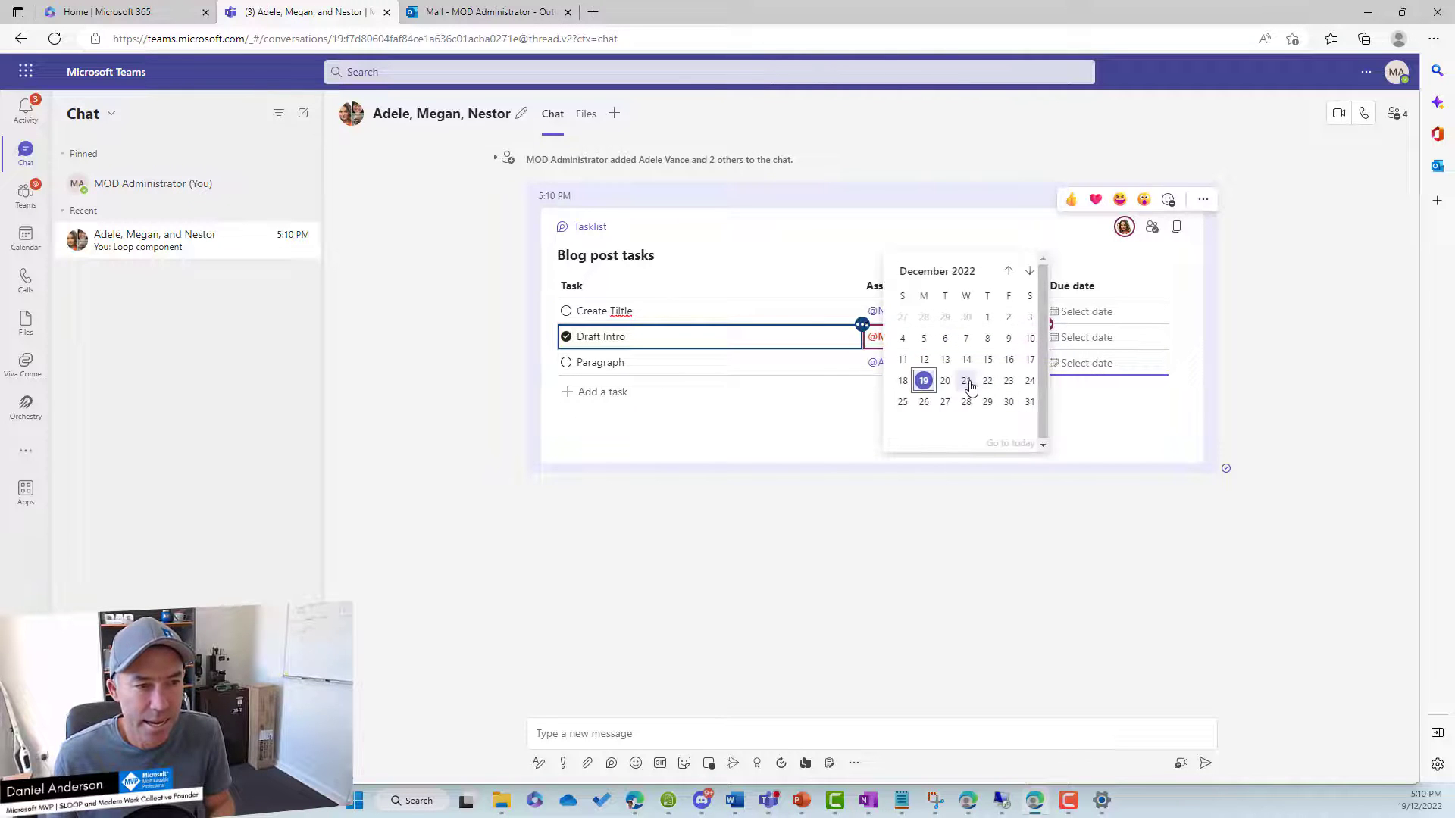
pyautogui.click(970, 382)
pyautogui.click(1132, 414)
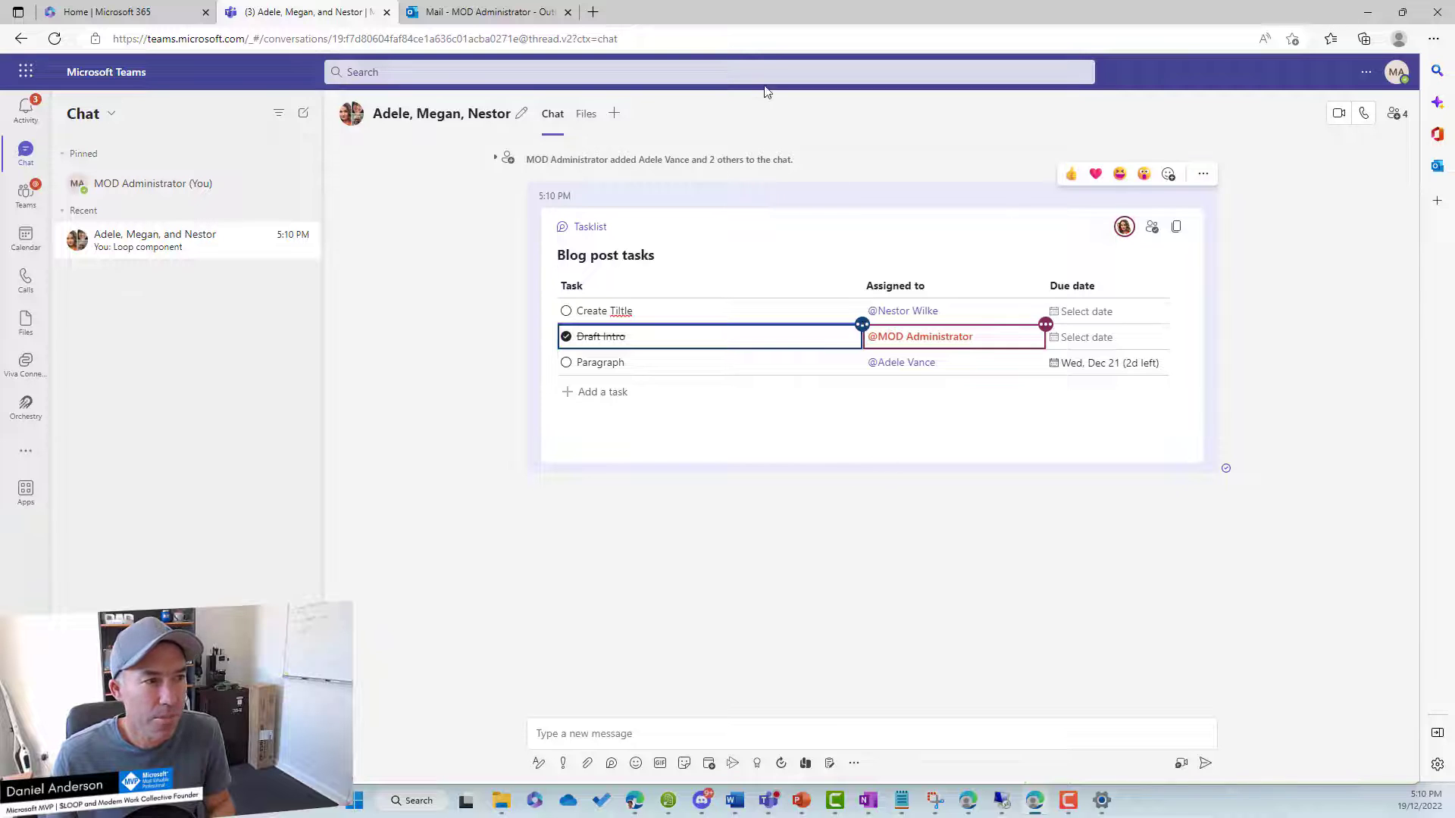
pyautogui.moveTo(750, 15); pyautogui.dragTo(1454, 61)
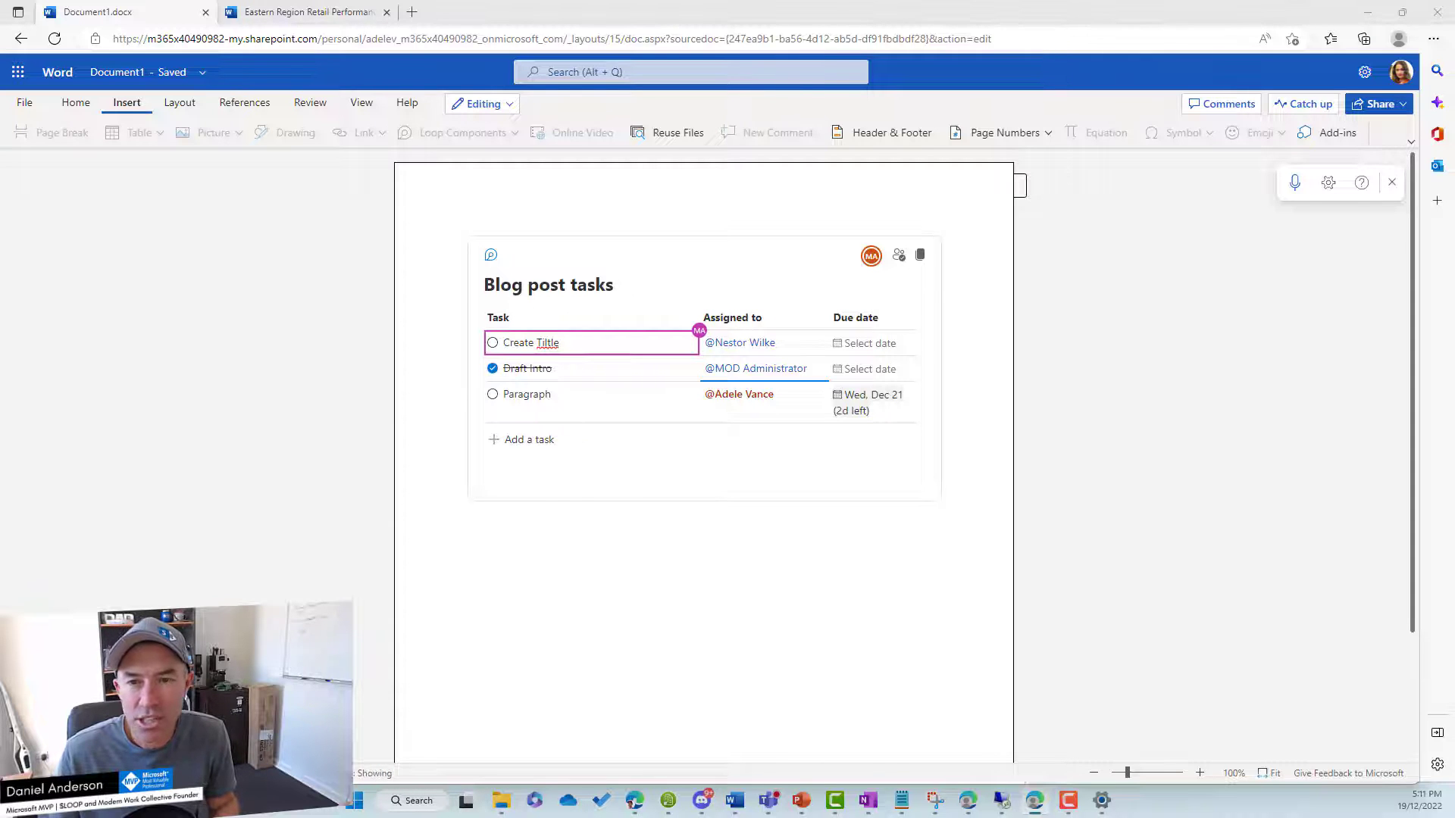
# Bring the Outlook window back over the Word document.
pyautogui.moveTo(1454, 147); pyautogui.dragTo(1089, 148)
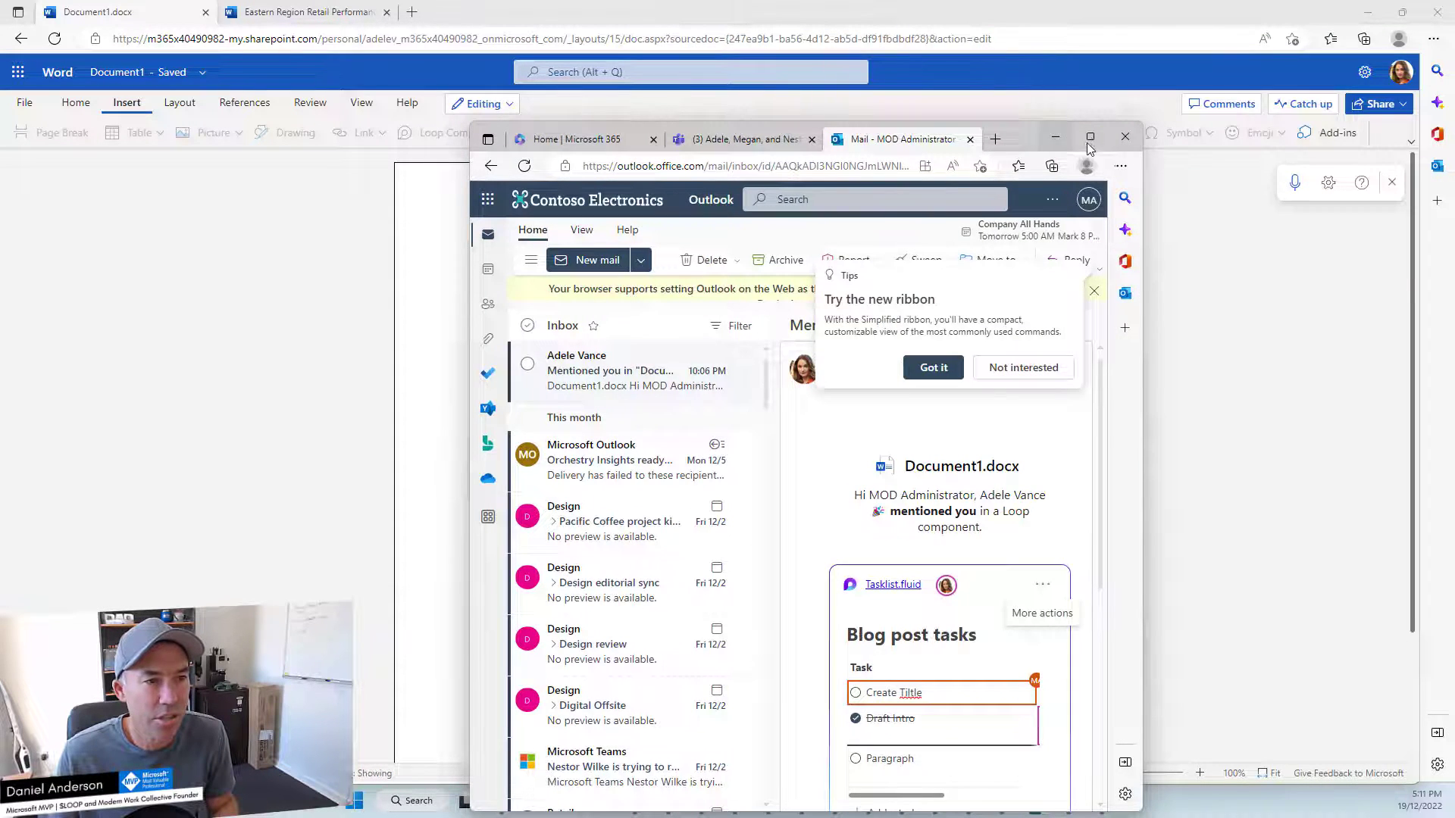
# Maximize Outlook to see the synced list with Paragraph due Wed, Dec 21.
pyautogui.click(1089, 139)
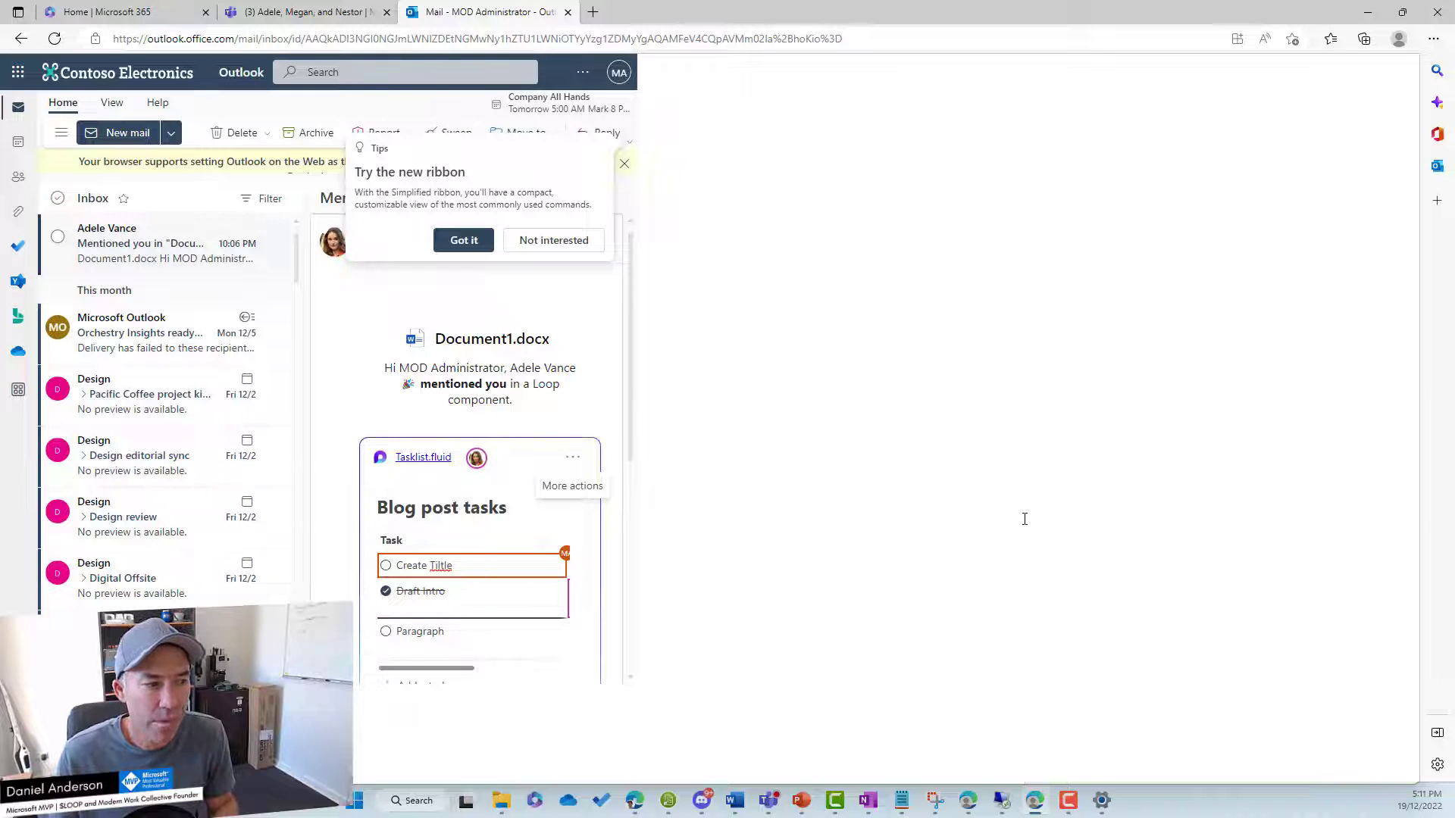